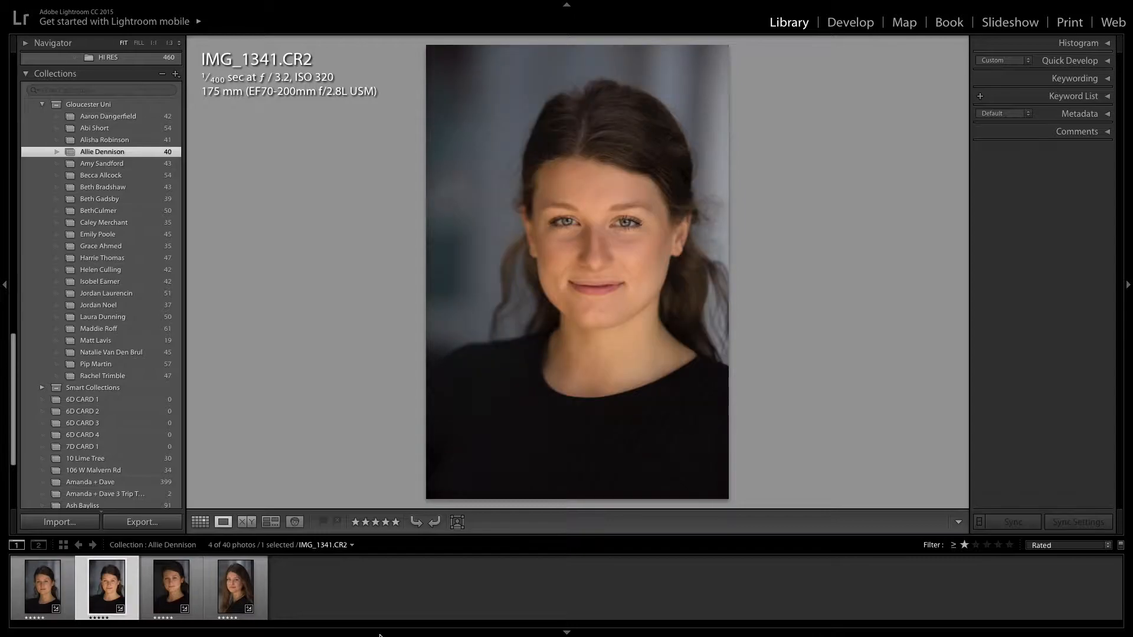
Bring the second portrait, IMG_1342.CR2, into Develop and set the crop aspect to 4 x 5 / 8 x 10
{"action": "key", "text": "Left"}
{"action": "key", "text": "Left"}
{"action": "left_click", "coordinate": [855, 21]}
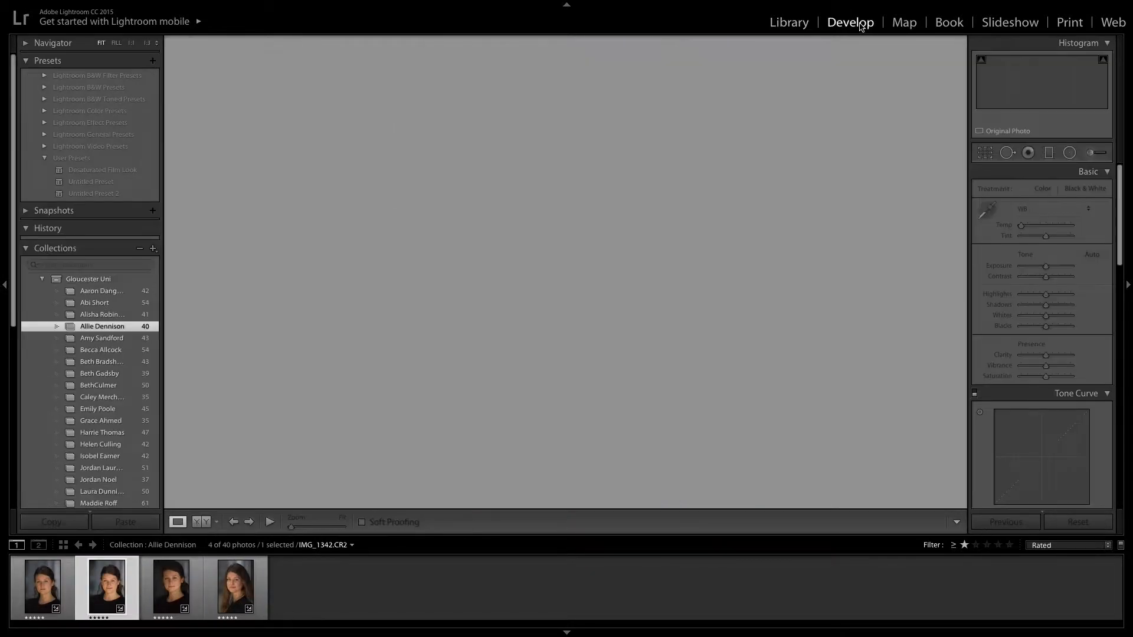
{"action": "mouse_move", "coordinate": [1006, 197]}
{"action": "left_click", "coordinate": [985, 153]}
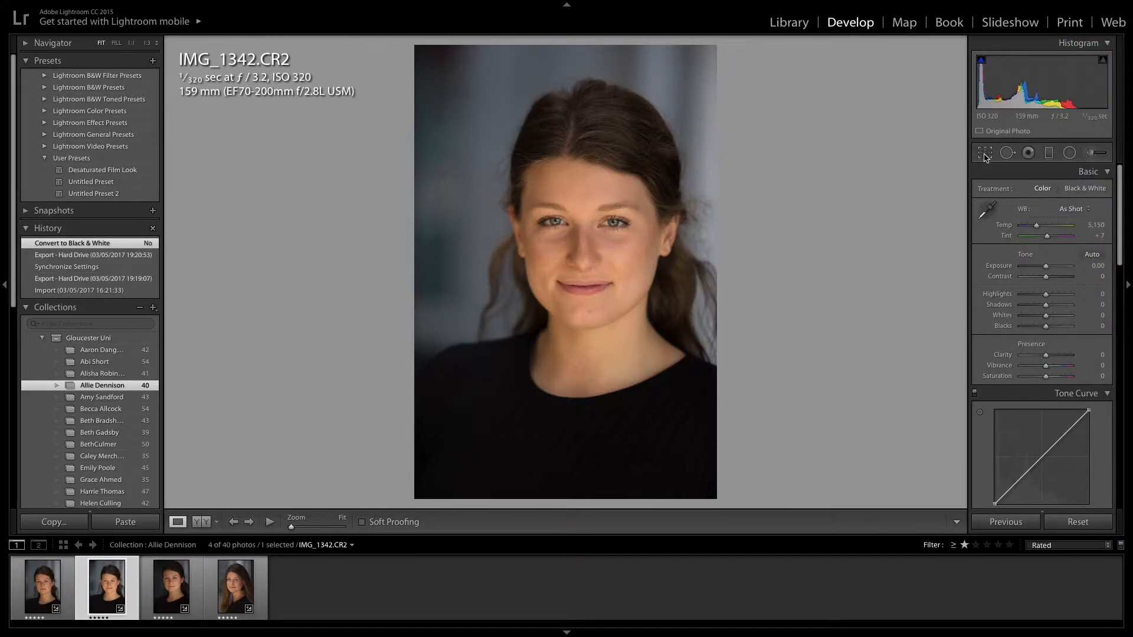
{"action": "left_click", "coordinate": [1069, 191]}
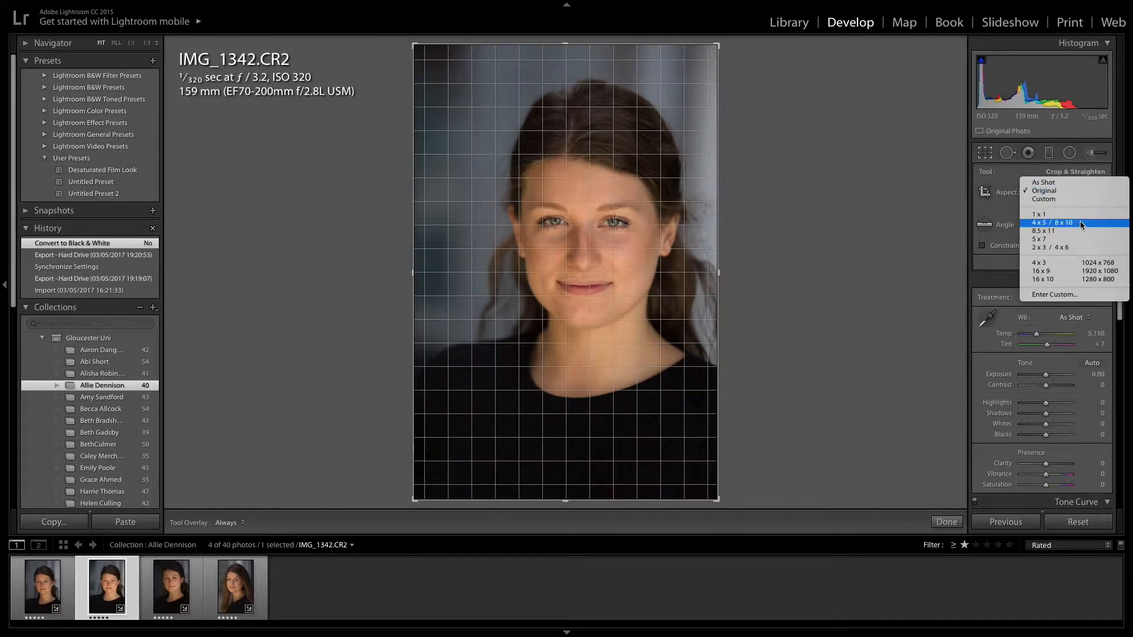
{"action": "left_click", "coordinate": [1080, 221]}
Tighten and reposition the crop frame around her head and shoulders, then apply it
{"action": "left_click_drag", "start_coordinate": [589, 200], "coordinate": [590, 205]}
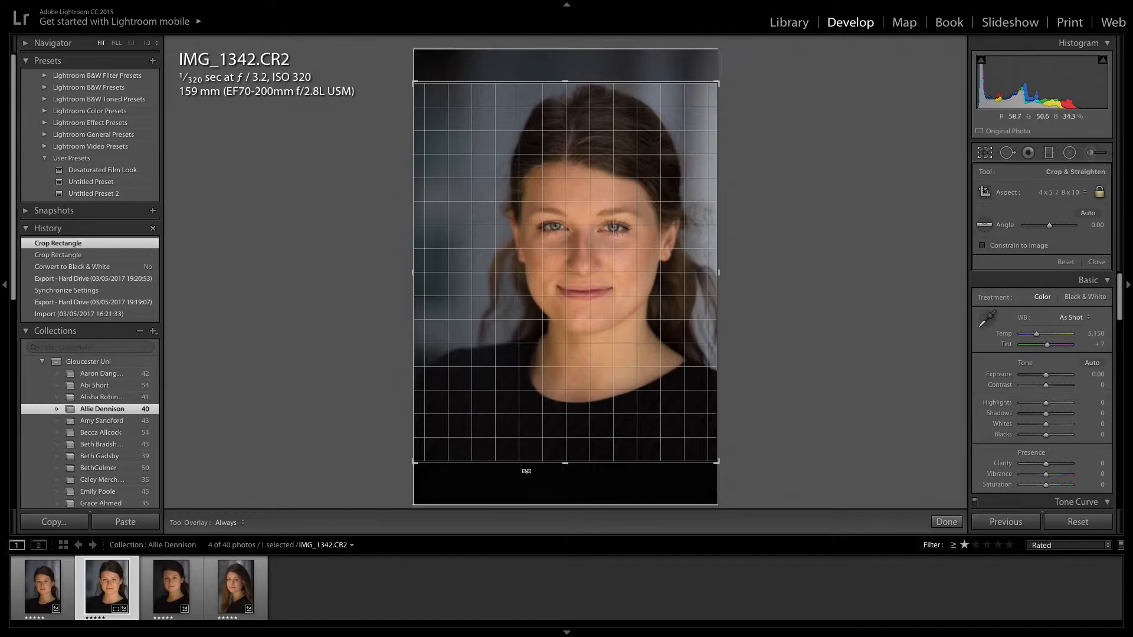
{"action": "left_click_drag", "start_coordinate": [563, 466], "coordinate": [561, 417]}
{"action": "left_click_drag", "start_coordinate": [670, 379], "coordinate": [638, 384]}
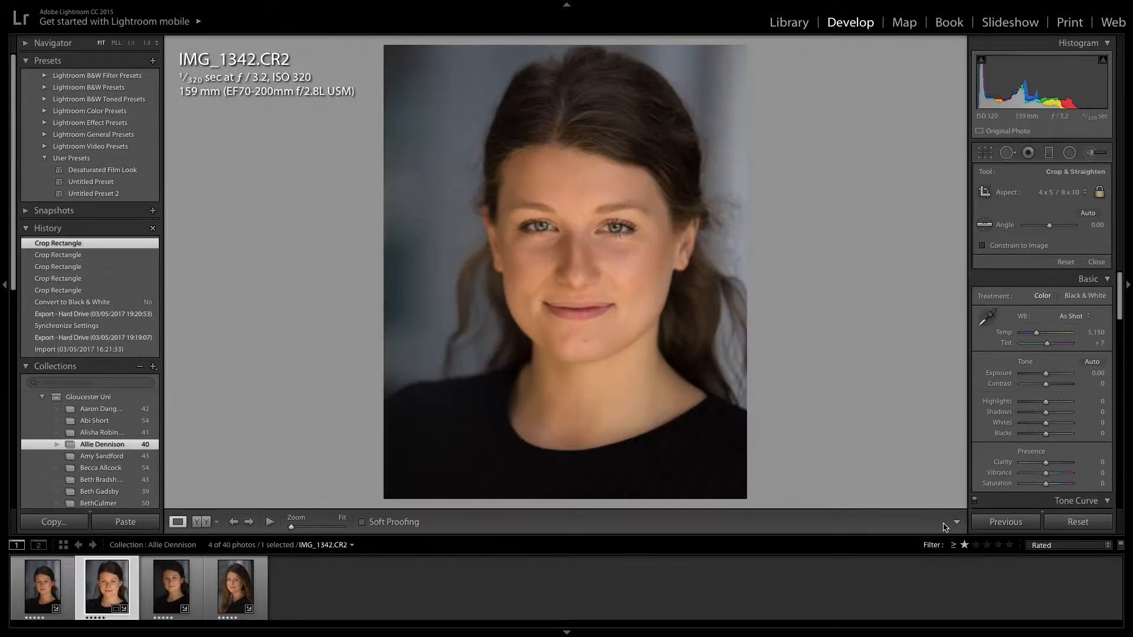
{"action": "left_click", "coordinate": [946, 521]}
Zoom in on her face and paint an adjustment brush mask over both irises
{"action": "left_click", "coordinate": [577, 229]}
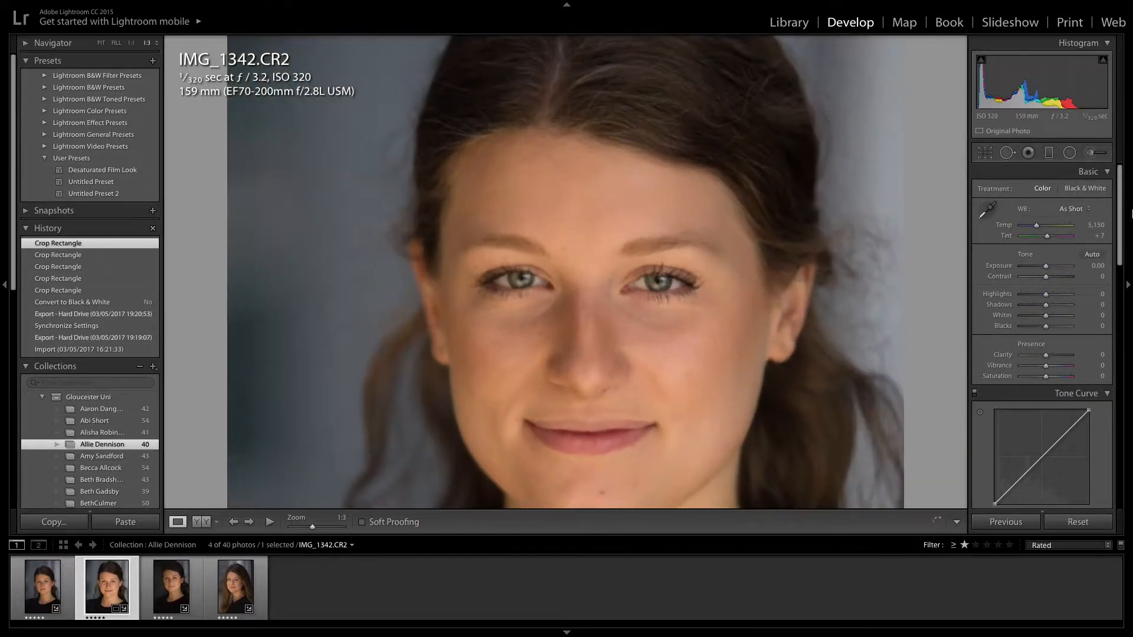
{"action": "left_click", "coordinate": [1090, 153]}
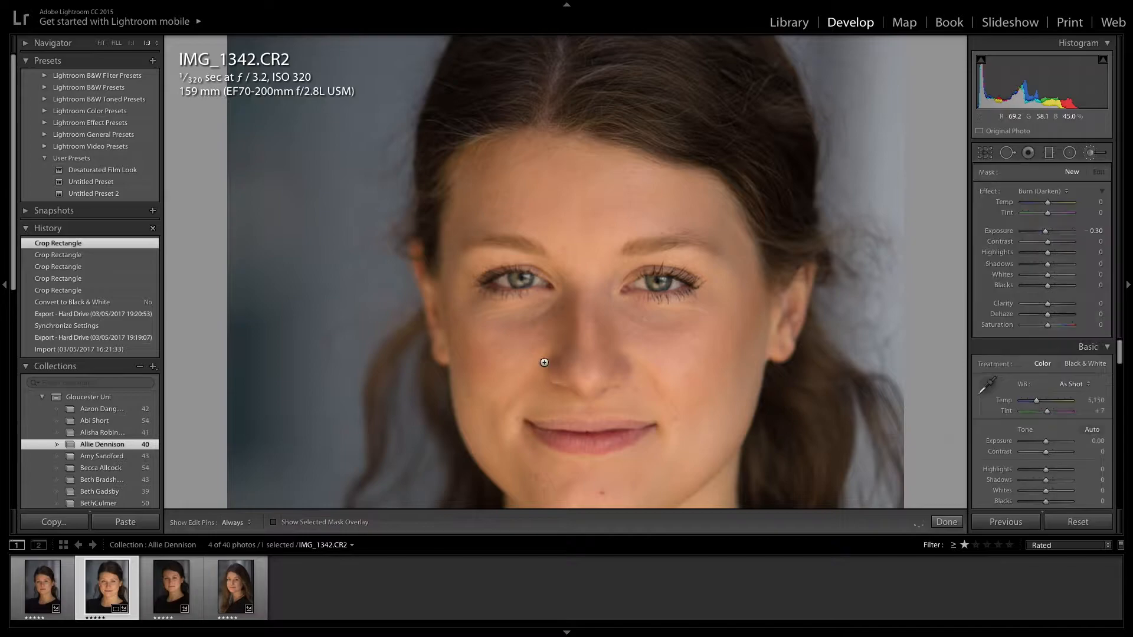
{"action": "left_click_drag", "start_coordinate": [517, 282], "coordinate": [522, 281]}
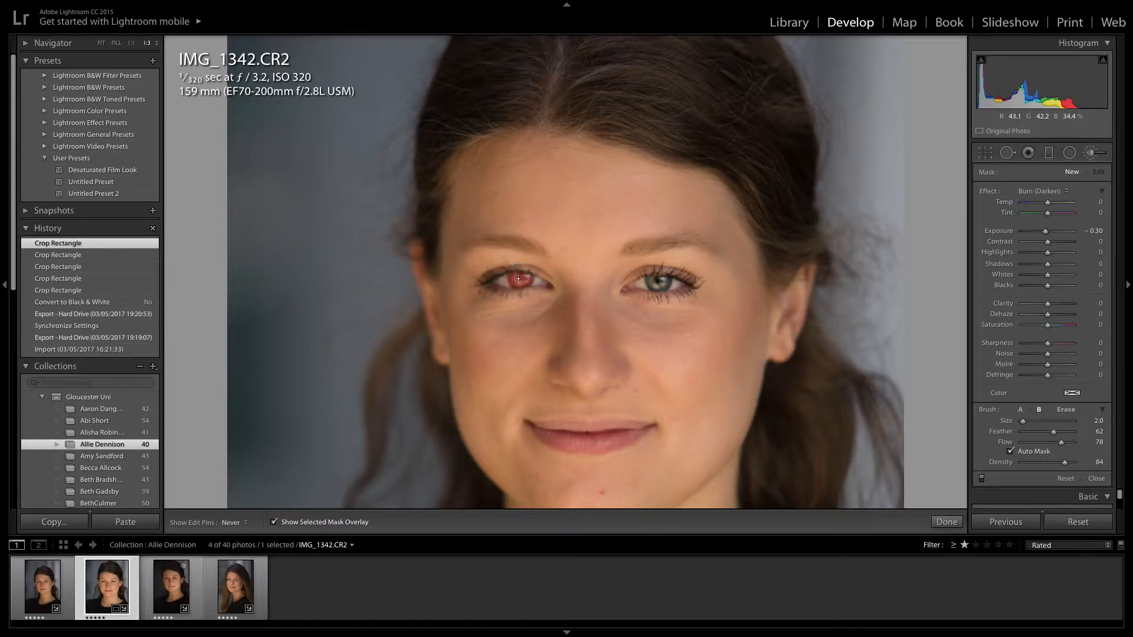
{"action": "left_click_drag", "start_coordinate": [653, 285], "coordinate": [655, 288]}
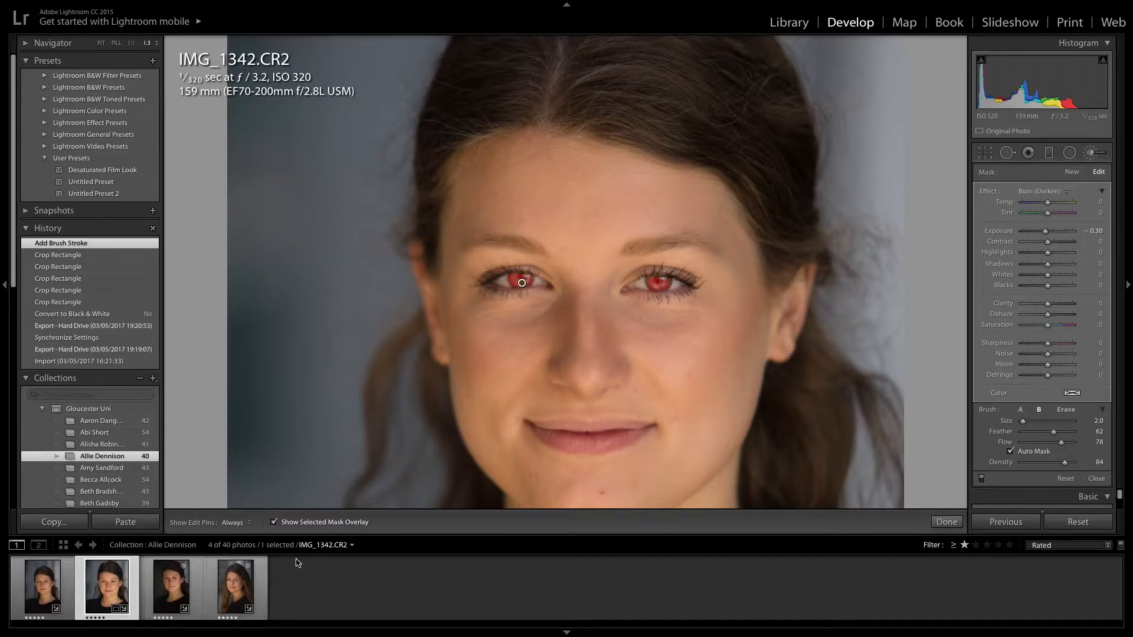
Apply Iris Enhance with exposure 0.40, clarity 40, contrast 13 and sharpness 28, then fit the view
{"action": "left_click", "coordinate": [1057, 195]}
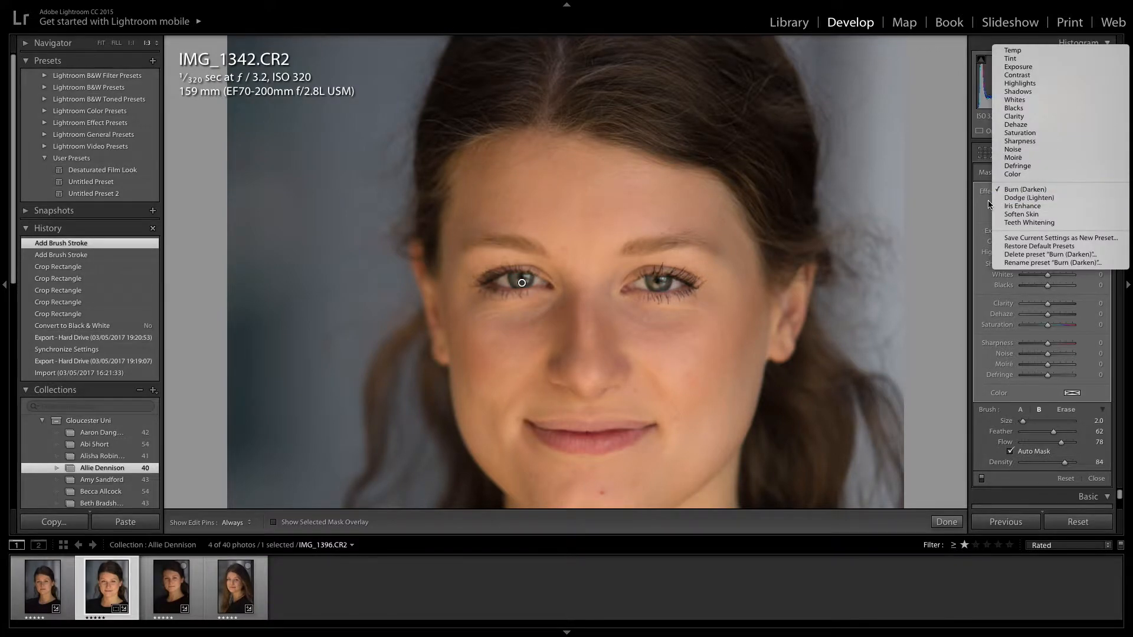
{"action": "left_click", "coordinate": [989, 204]}
{"action": "left_click", "coordinate": [1043, 194]}
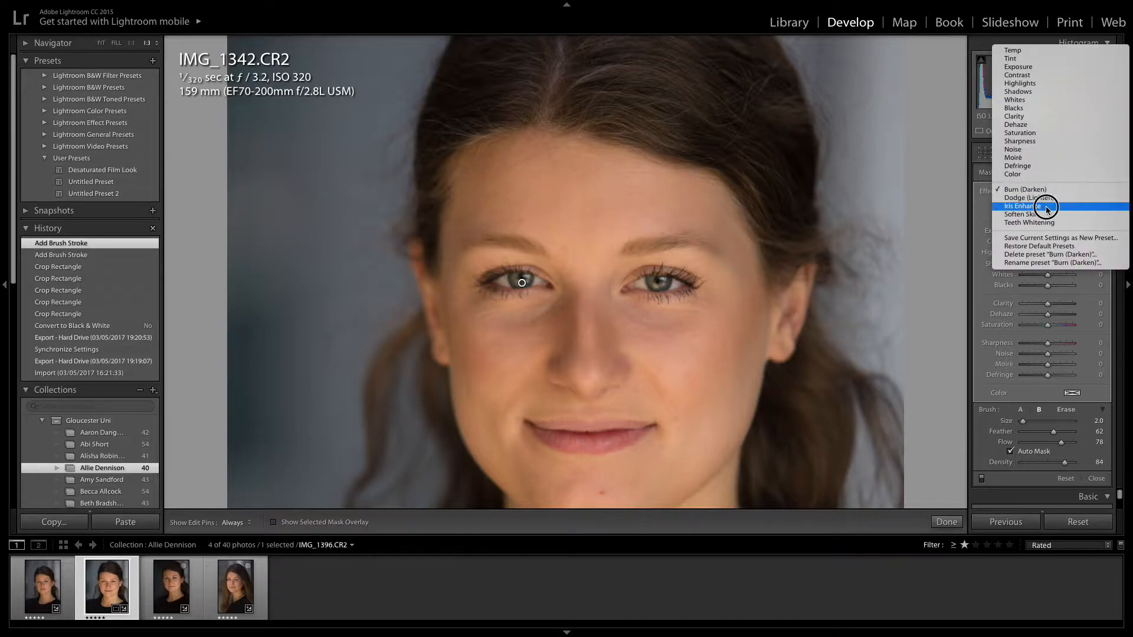
{"action": "left_click", "coordinate": [1047, 208]}
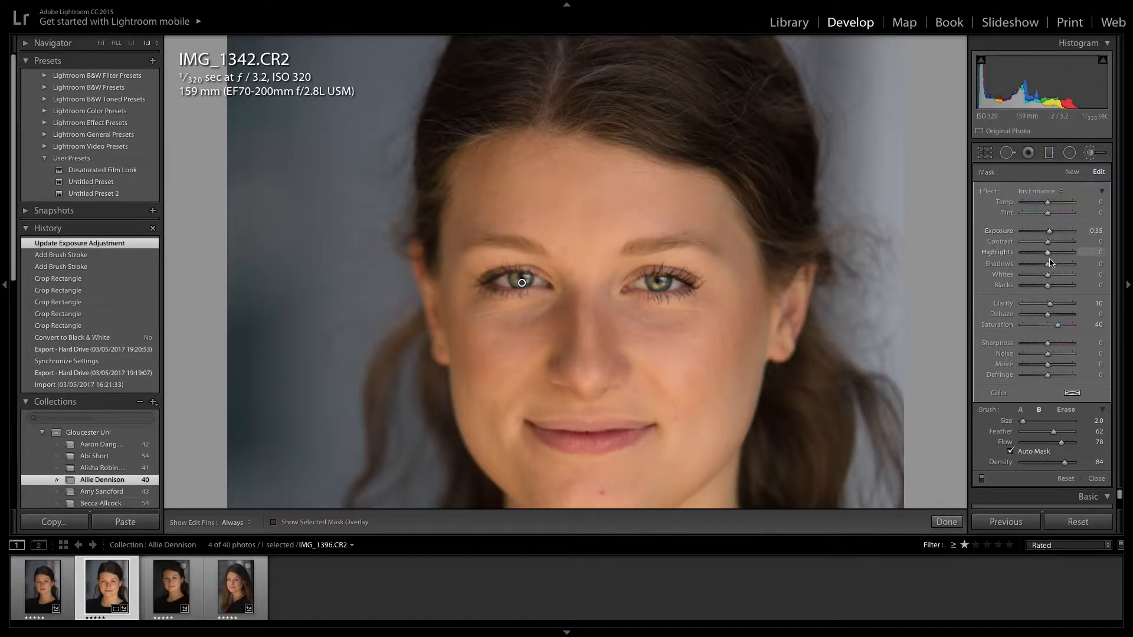
{"action": "left_click_drag", "start_coordinate": [1051, 307], "coordinate": [1055, 307]}
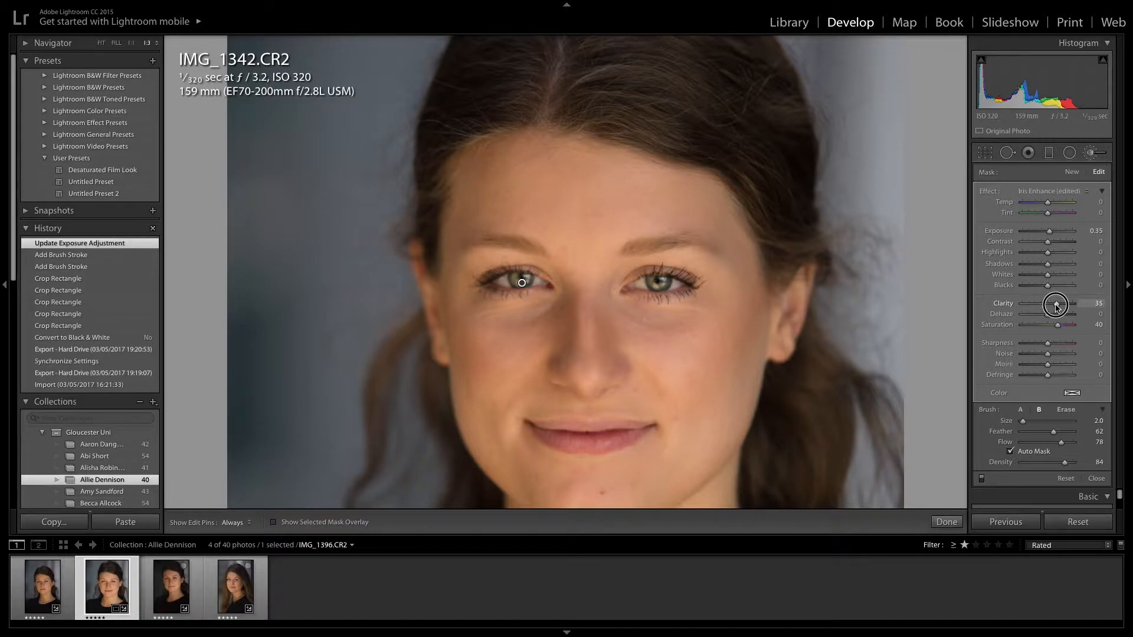
{"action": "left_click_drag", "start_coordinate": [1057, 306], "coordinate": [1058, 307]}
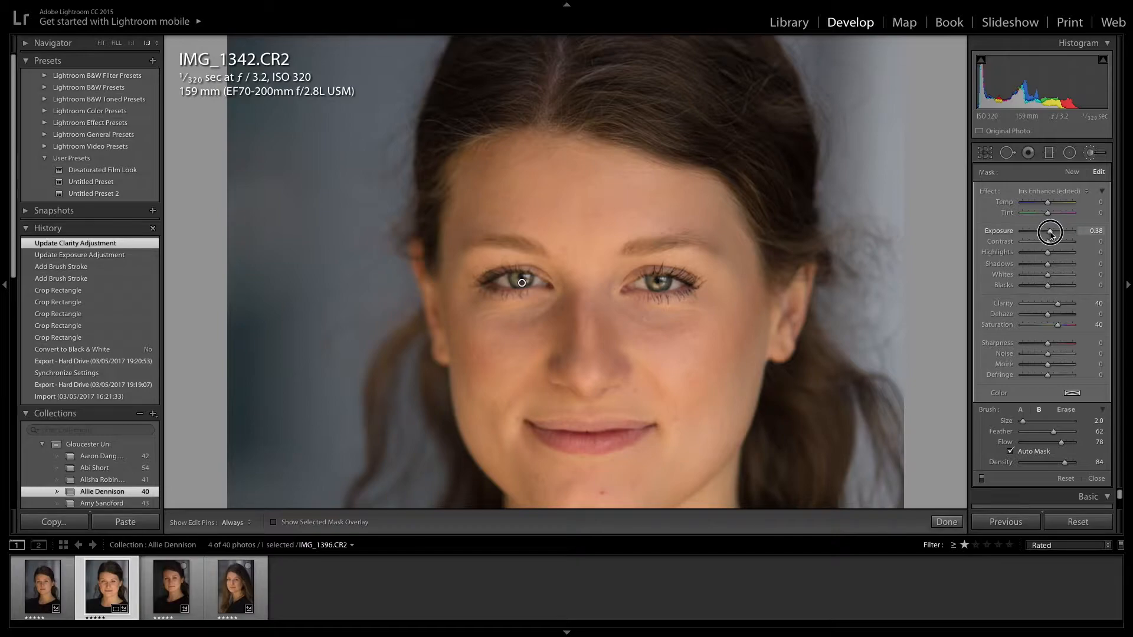
{"action": "left_click_drag", "start_coordinate": [1050, 234], "coordinate": [1052, 248]}
{"action": "left_click_drag", "start_coordinate": [1048, 345], "coordinate": [1055, 350]}
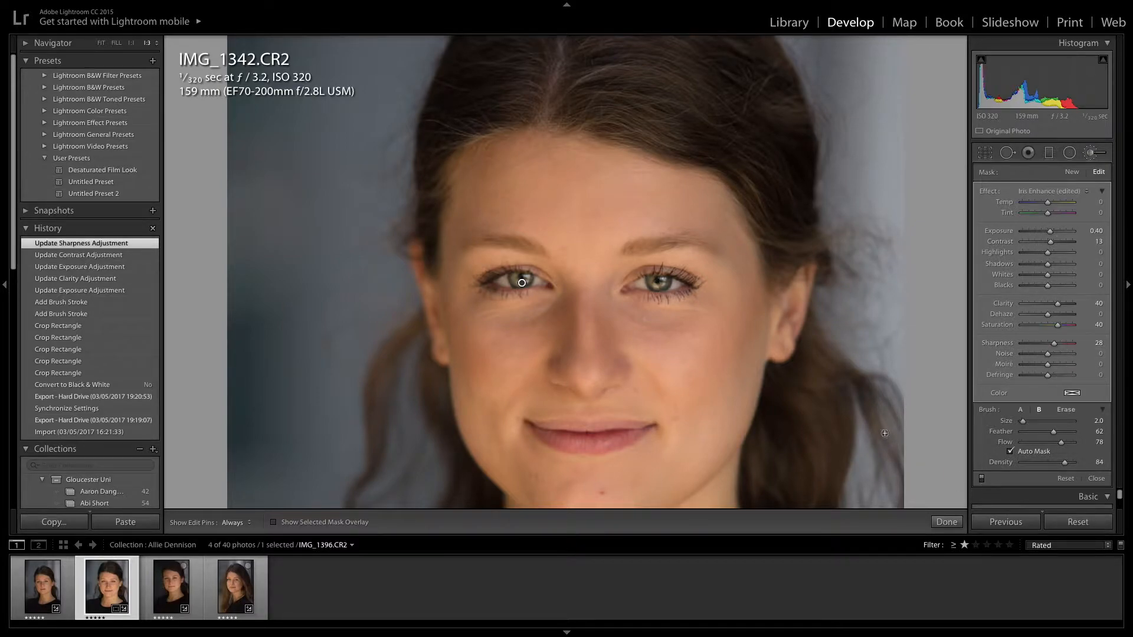
{"action": "left_click", "coordinate": [946, 521]}
{"action": "left_click", "coordinate": [560, 304]}
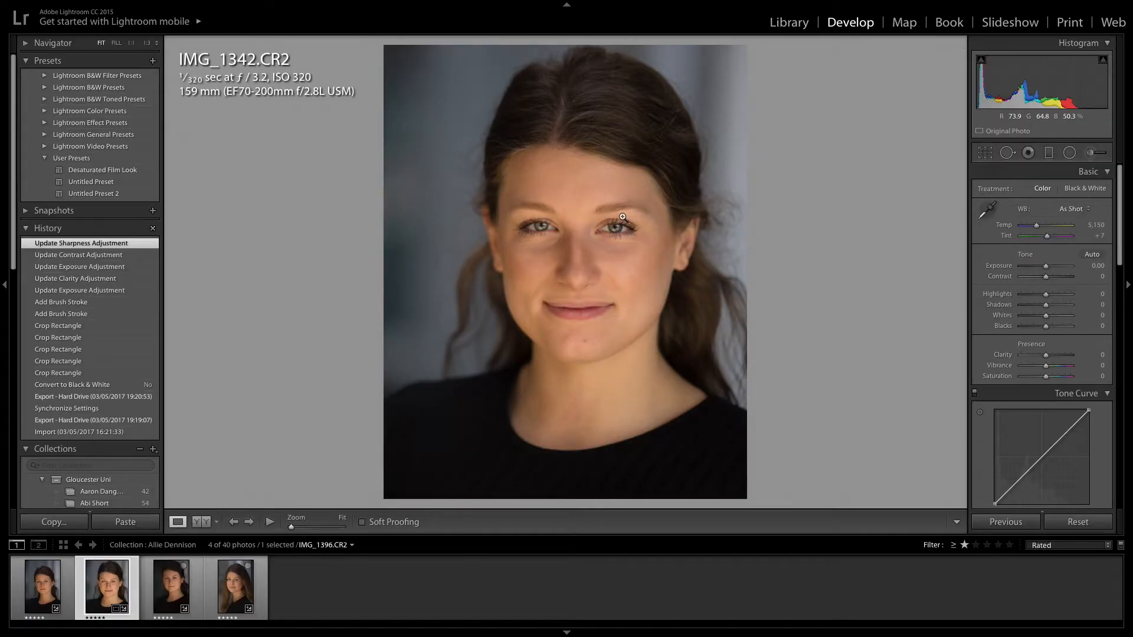
{"action": "key", "text": "backslash"}
{"action": "key", "text": "backslash"}
{"action": "key", "text": "backslash"}
Compare before/after views and raise the iris brush adjustment's clarity to 47
{"action": "key", "text": "backslash"}
{"action": "key", "text": "backslash"}
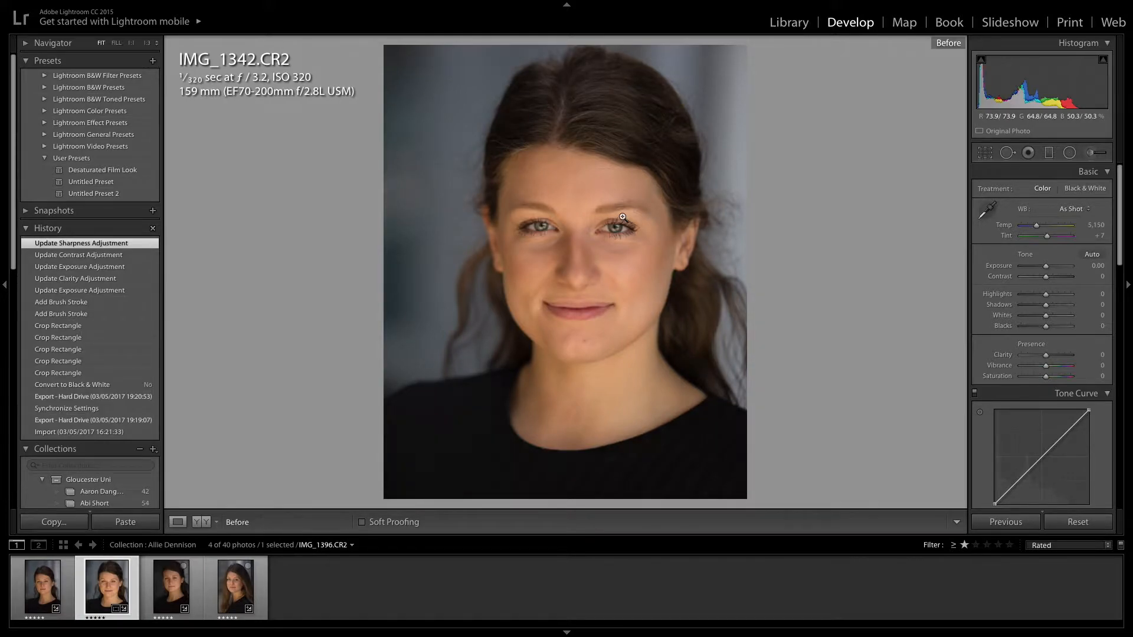
{"action": "key", "text": "backslash"}
{"action": "key", "text": "k"}
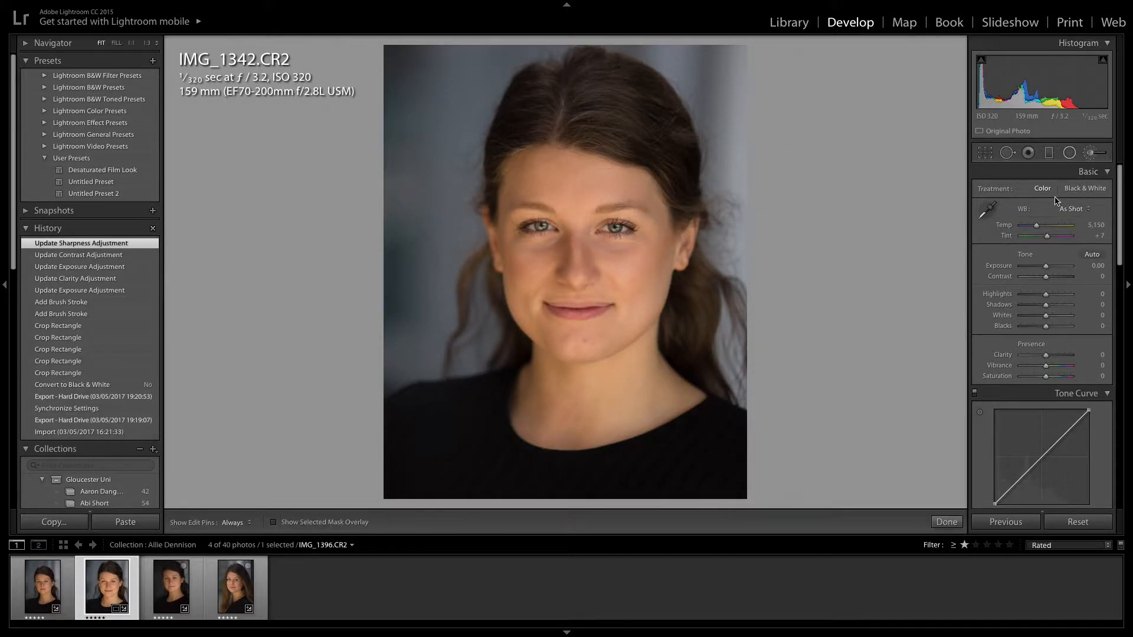
{"action": "left_click", "coordinate": [543, 231]}
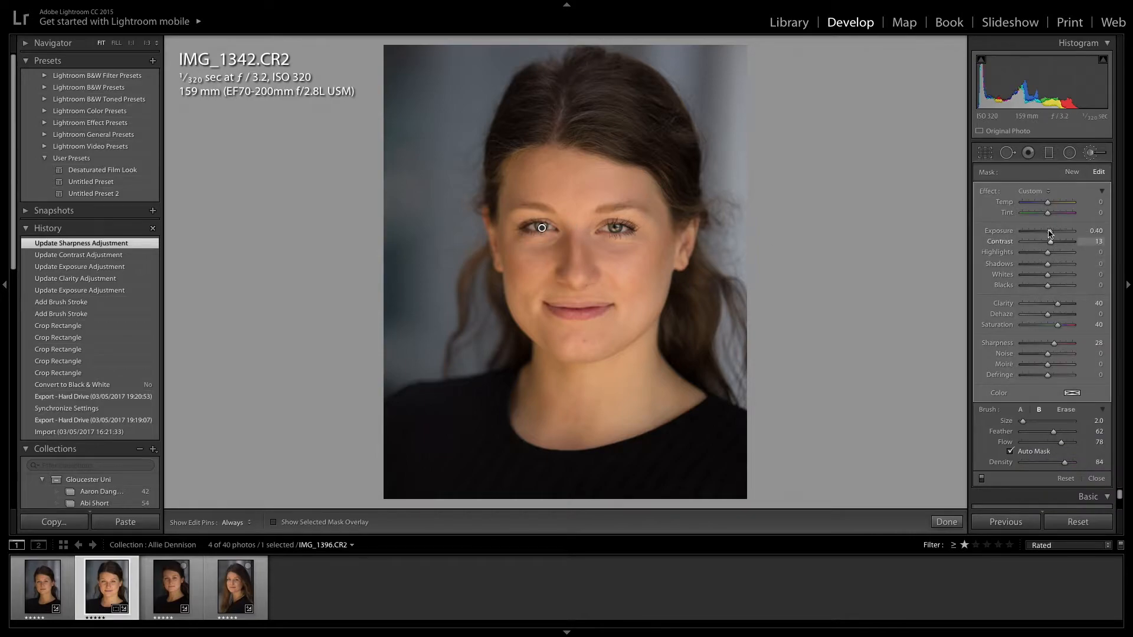
{"action": "left_click_drag", "start_coordinate": [1058, 305], "coordinate": [1061, 304]}
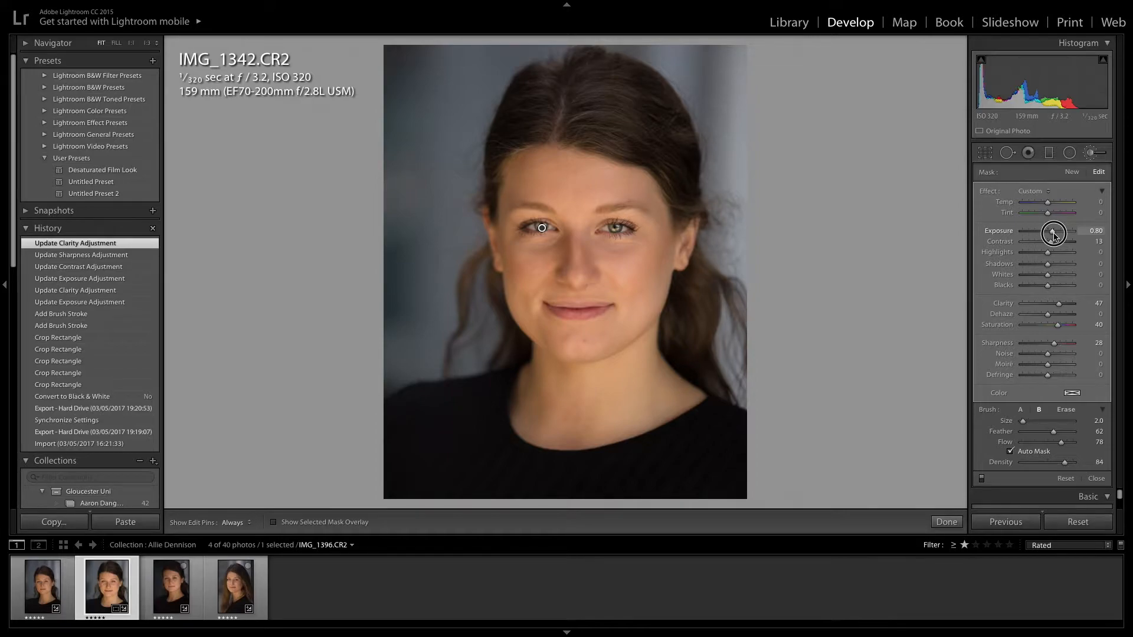
{"action": "left_click", "coordinate": [947, 522]}
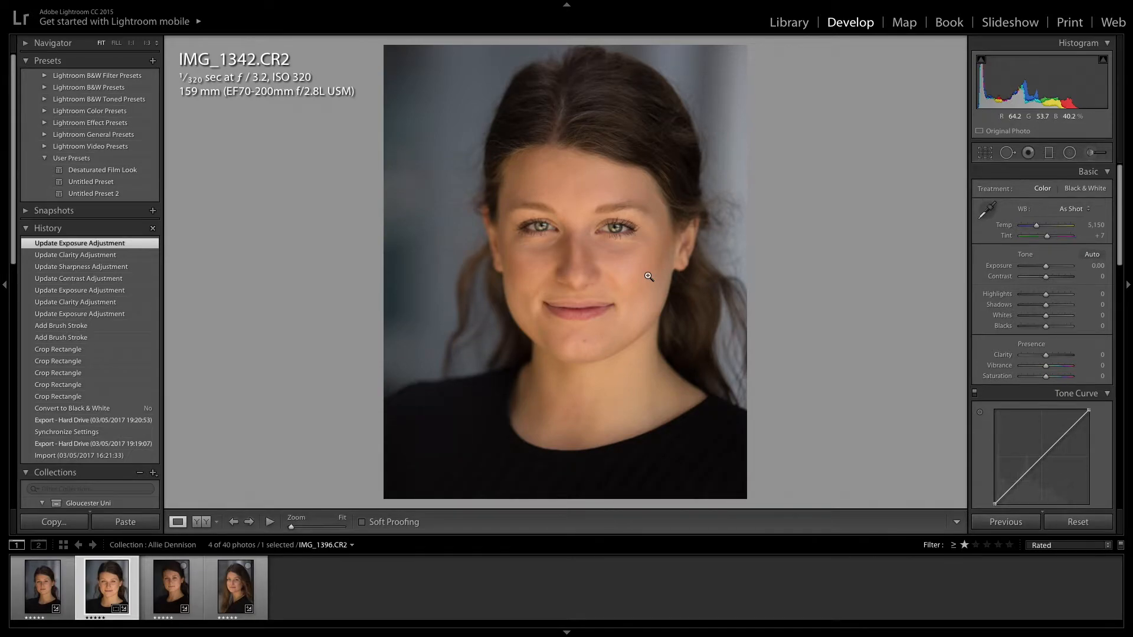
Reduce the eye adjustment's exposure to 0.67 and zoom in close on her face
{"action": "left_click", "coordinate": [1093, 155]}
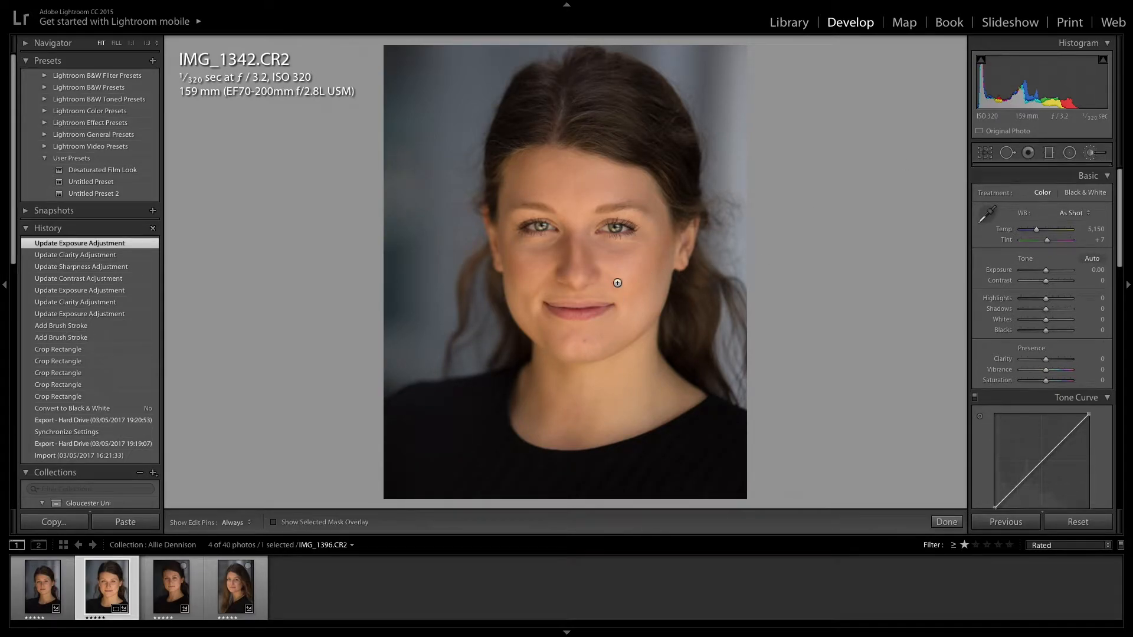
{"action": "left_click", "coordinate": [541, 228]}
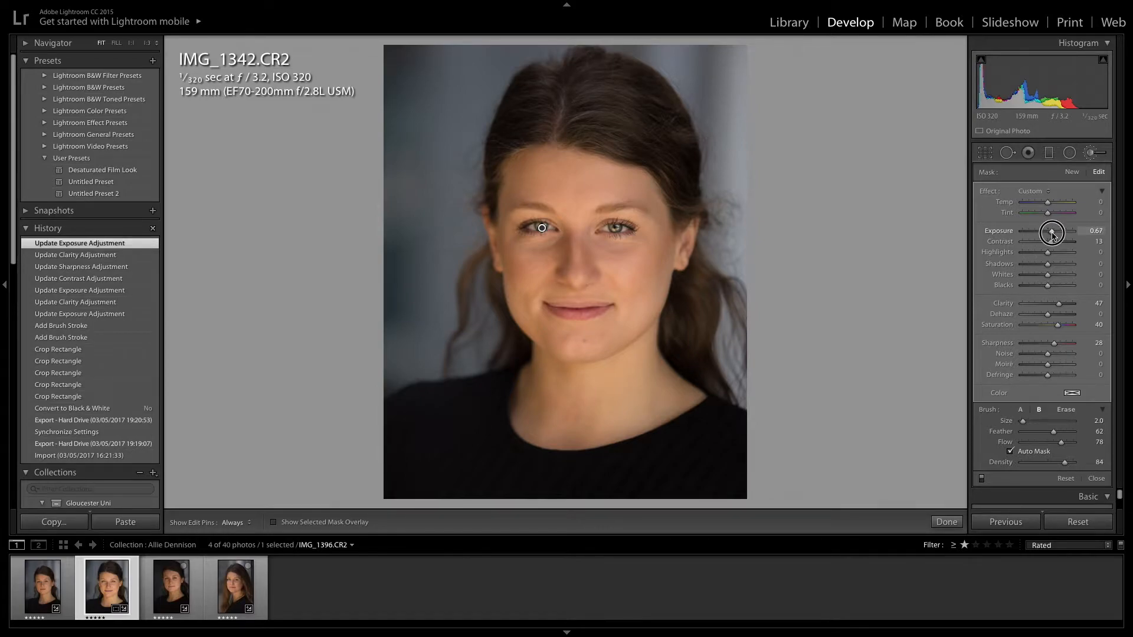
{"action": "left_click_drag", "start_coordinate": [1053, 234], "coordinate": [1053, 234]}
{"action": "left_click", "coordinate": [947, 521]}
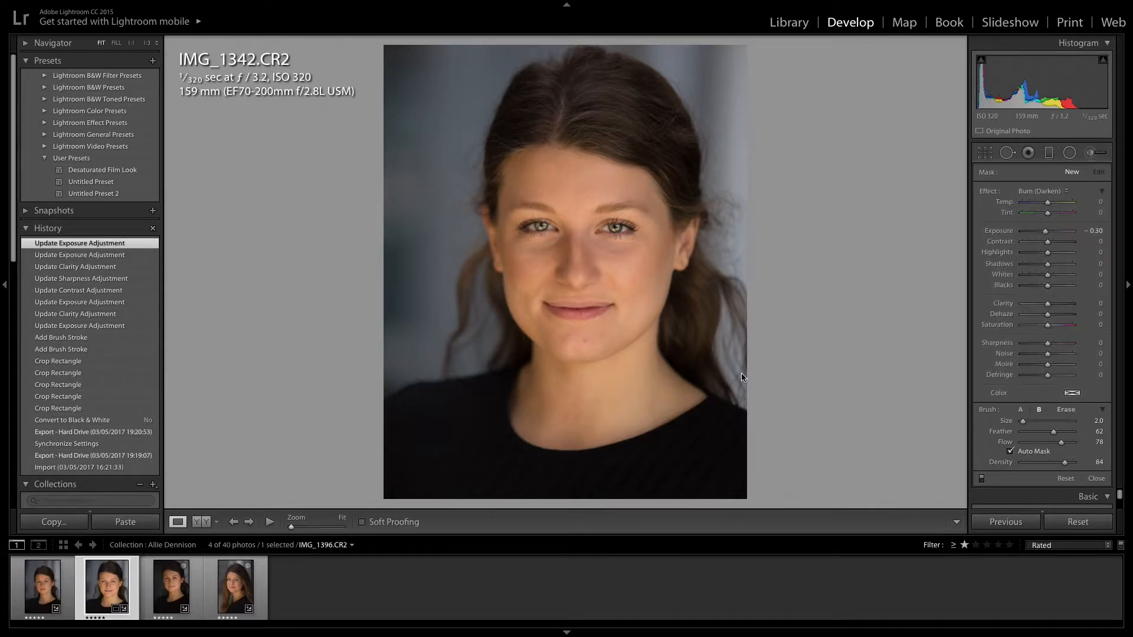
{"action": "left_click", "coordinate": [572, 242]}
Heal six blemishes on her chin, cheeks and below the eye with Spot Removal in Heal mode
{"action": "left_click_drag", "start_coordinate": [613, 329], "coordinate": [611, 212]}
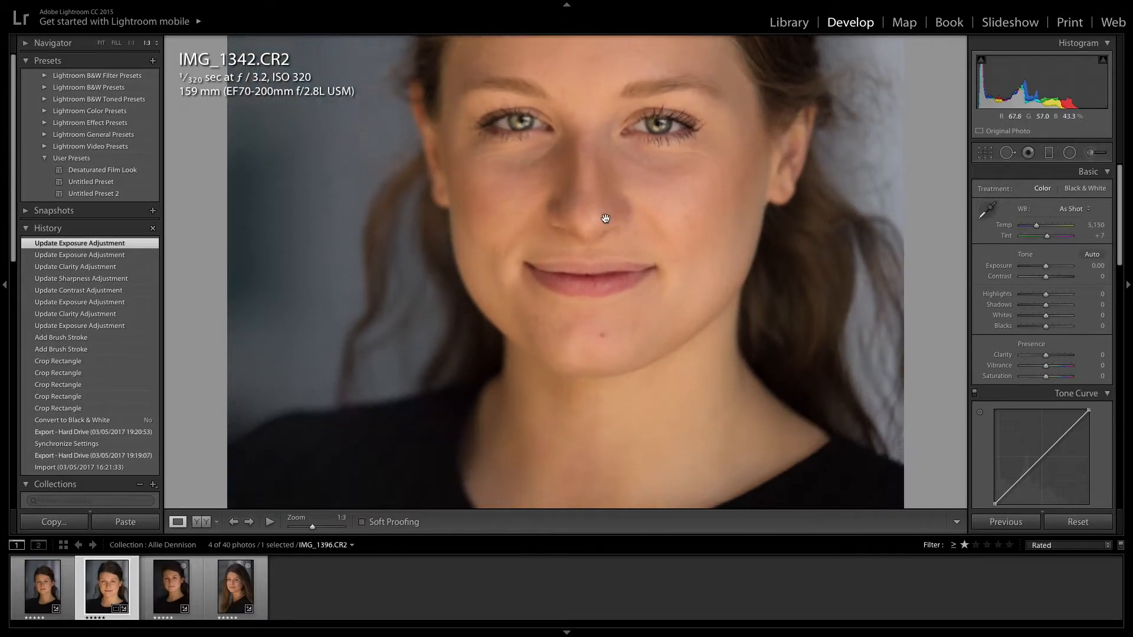
{"action": "key", "text": "q"}
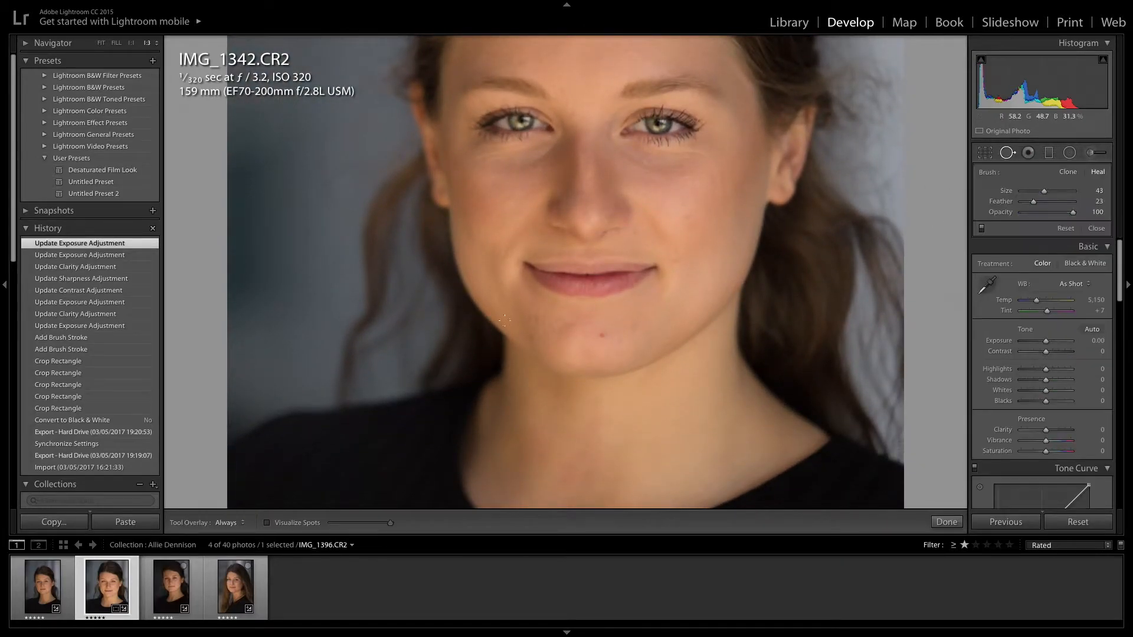
{"action": "left_click", "coordinate": [602, 336]}
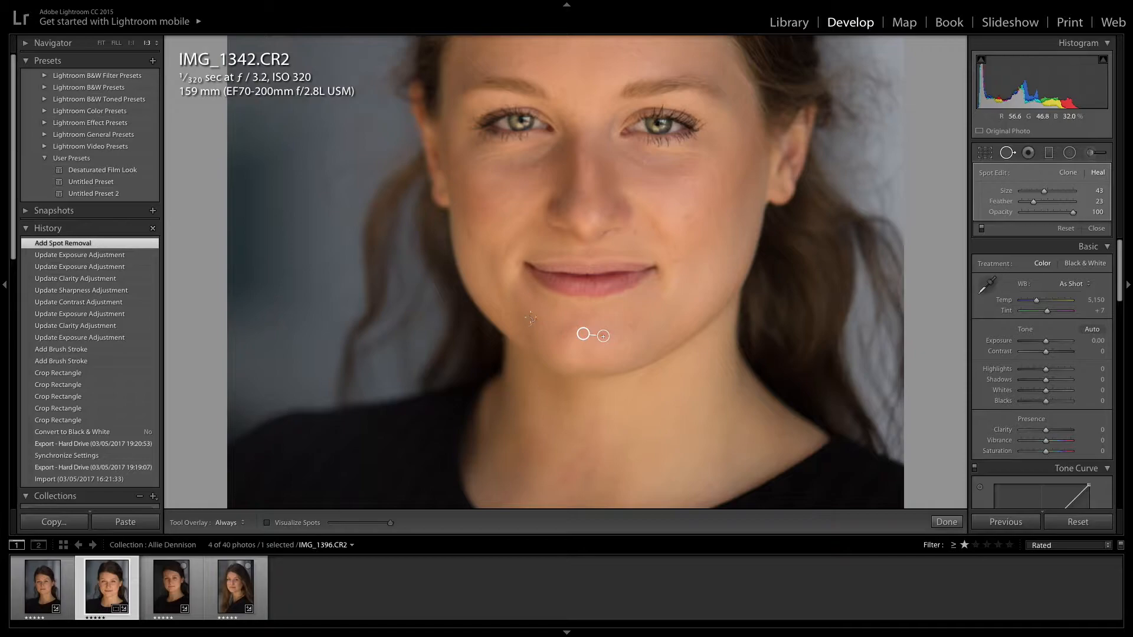
{"action": "left_click", "coordinate": [537, 320]}
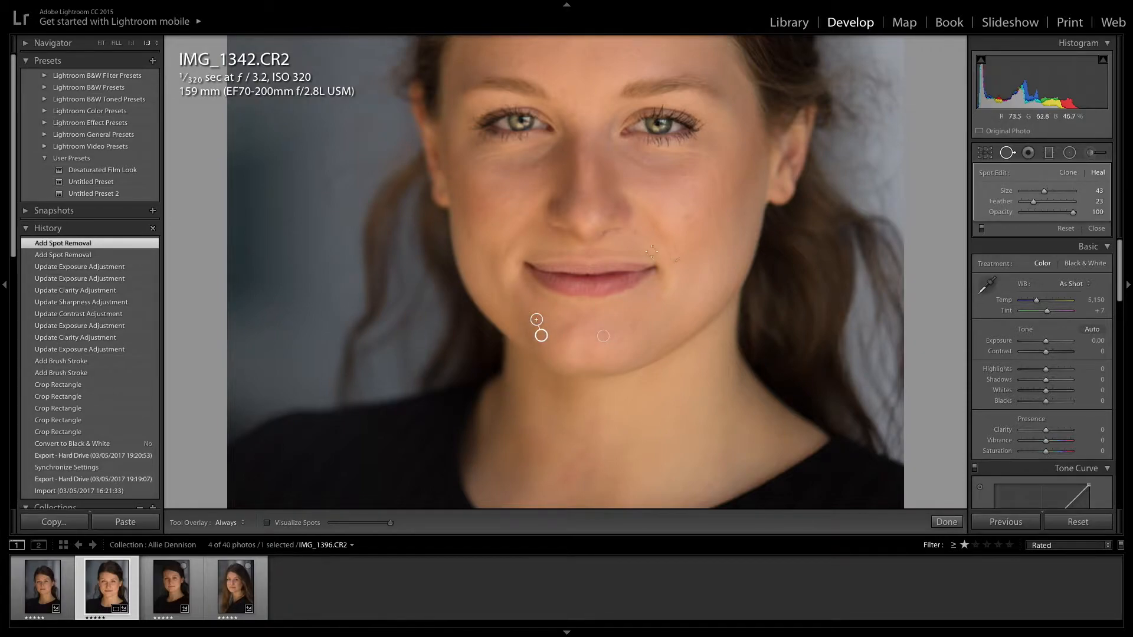
{"action": "left_click", "coordinate": [636, 232]}
{"action": "left_click", "coordinate": [687, 217]}
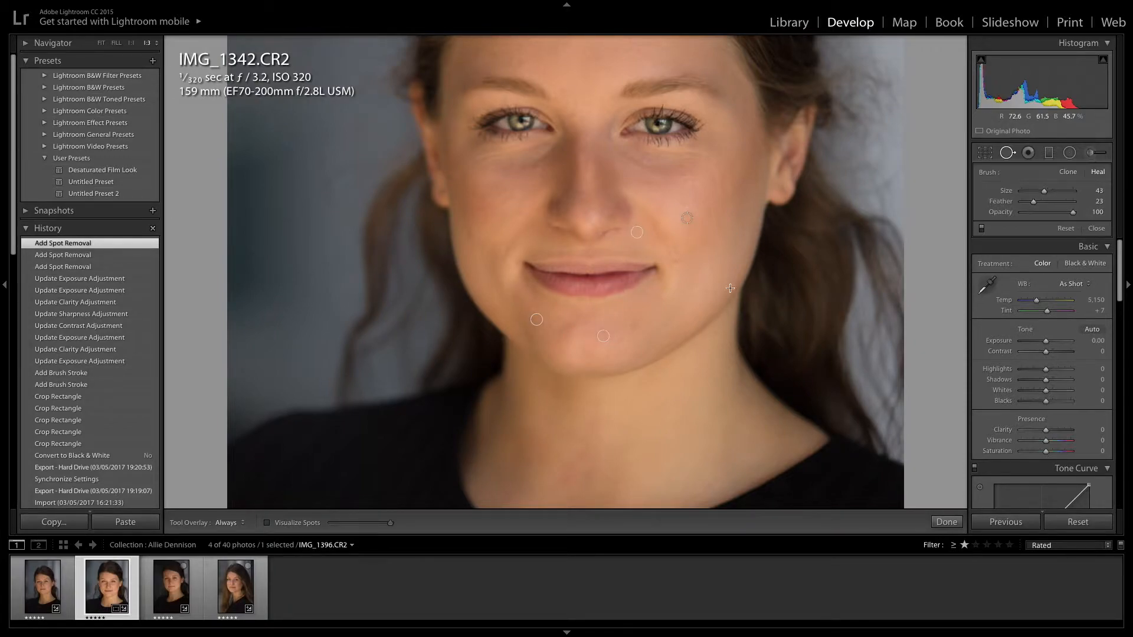
{"action": "left_click", "coordinate": [677, 261]}
{"action": "left_click", "coordinate": [708, 212]}
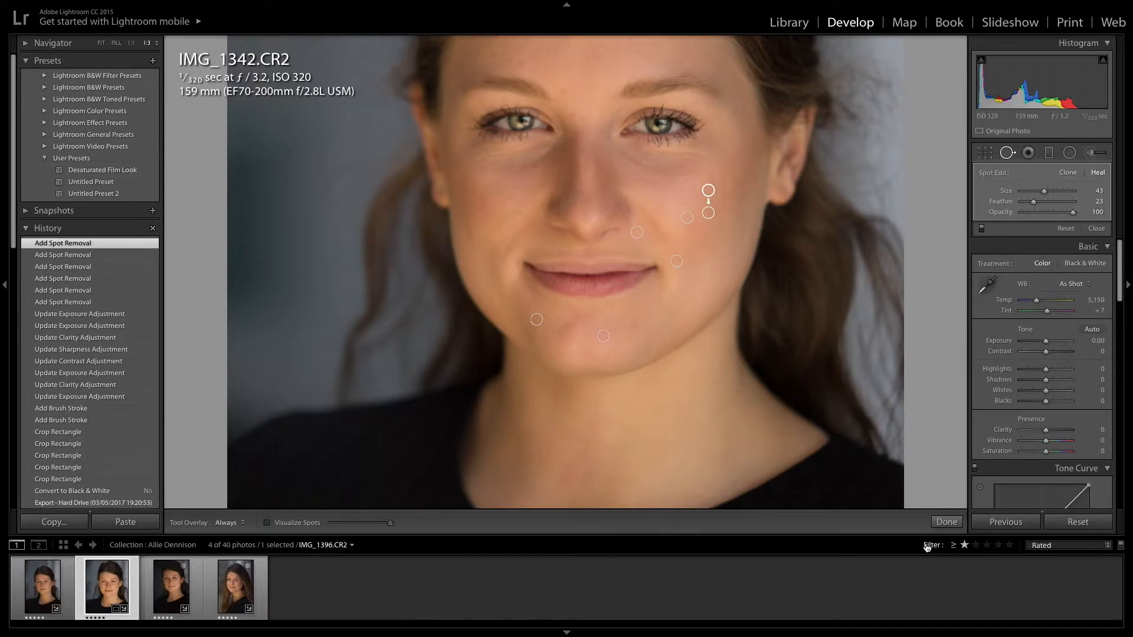
{"action": "left_click", "coordinate": [946, 523]}
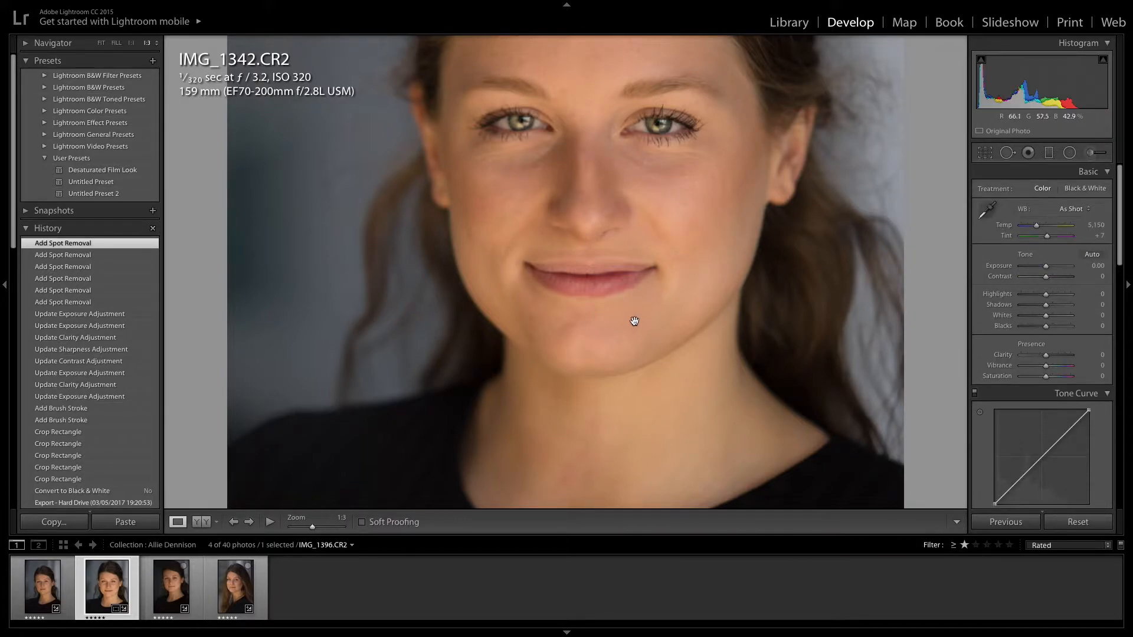
{"action": "left_click_drag", "start_coordinate": [635, 321], "coordinate": [677, 465]}
Zoom out to the whole portrait and reopen the local brush adjustments
{"action": "left_click", "coordinate": [687, 355]}
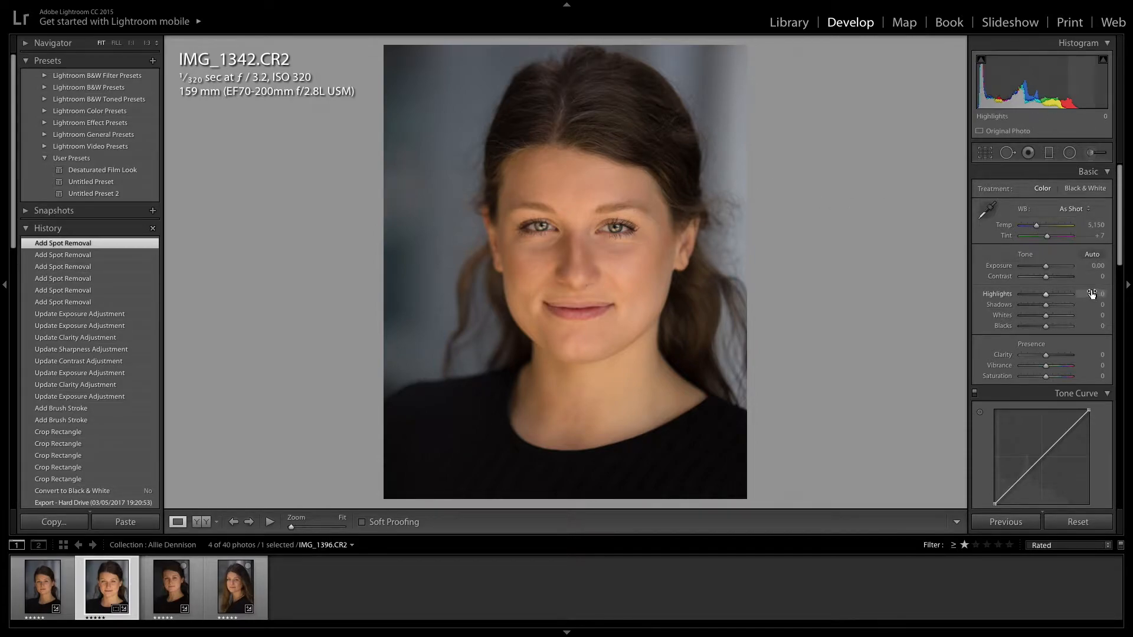
{"action": "left_click", "coordinate": [1090, 153]}
Lower the iris brush adjustment's exposure from 0.70 to 0.60
{"action": "left_click", "coordinate": [541, 228]}
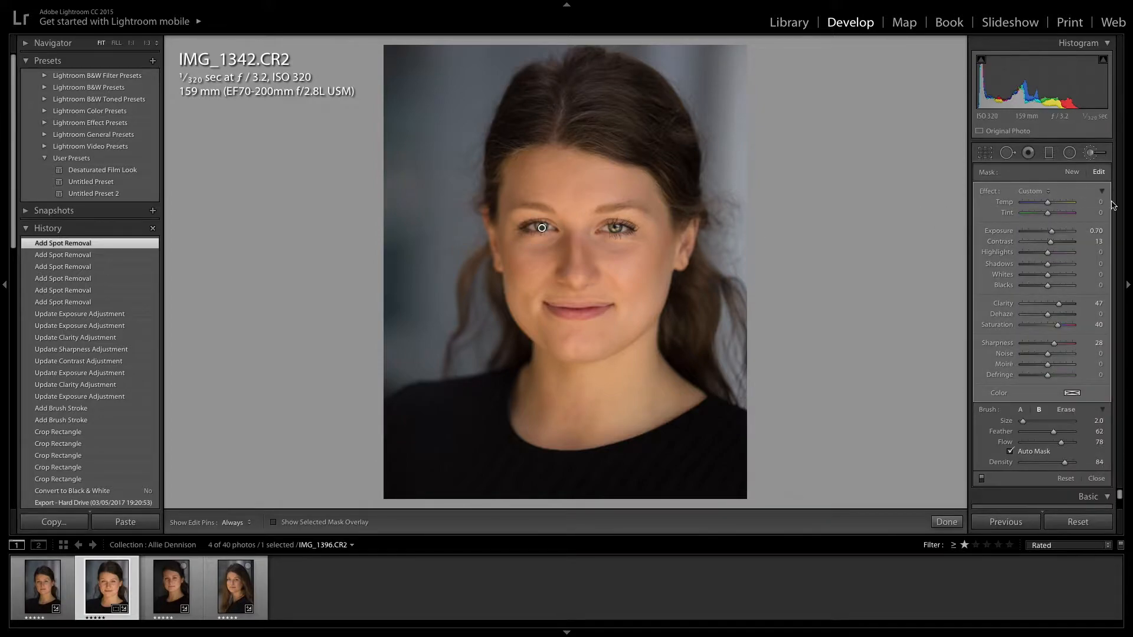
{"action": "left_click_drag", "start_coordinate": [1054, 236], "coordinate": [1051, 236]}
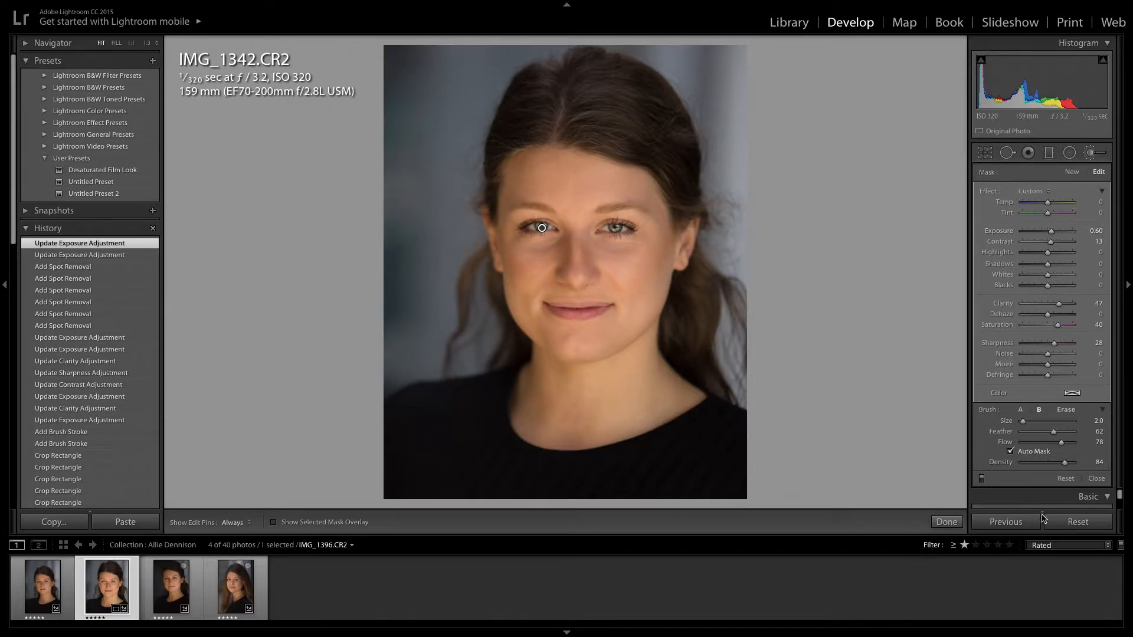
{"action": "left_click", "coordinate": [946, 522]}
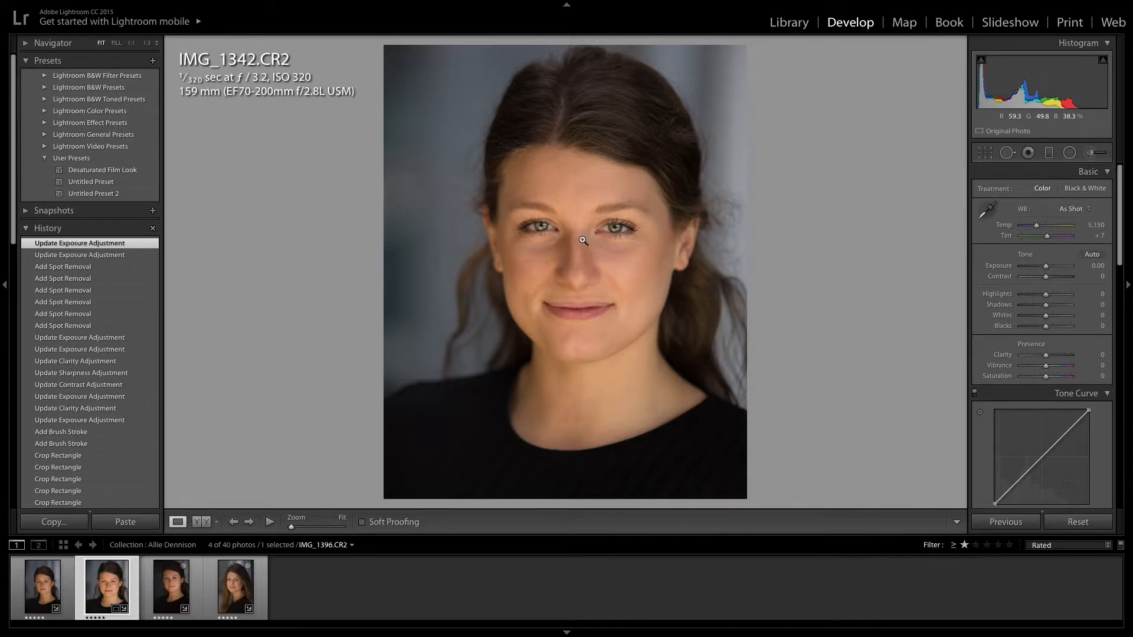
Start a new Burn (Darken) brush adjustment at exposure −0.30 with an enlarged brush
{"action": "left_click", "coordinate": [1093, 153]}
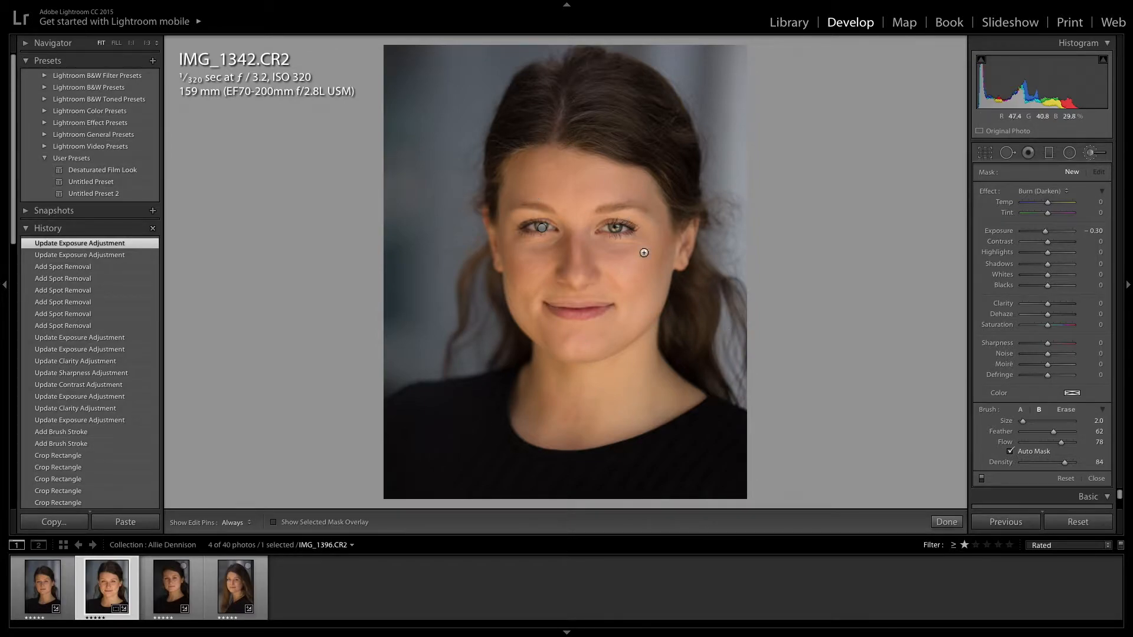
{"action": "left_click", "coordinate": [1052, 192]}
{"action": "left_click", "coordinate": [1059, 190]}
{"action": "scroll", "coordinate": [639, 246], "scroll_direction": "up", "scroll_amount": 2}
{"action": "key", "text": "h"}
{"action": "scroll", "coordinate": [517, 171], "scroll_direction": "up", "scroll_amount": 2}
Paint the burn down both sides of her cheeks, along the jawline and over the neck
{"action": "left_click_drag", "start_coordinate": [508, 248], "coordinate": [522, 311]}
{"action": "mouse_move", "coordinate": [642, 198]}
{"action": "left_mouse_down"}
{"action": "mouse_move", "coordinate": [651, 231]}
{"action": "mouse_move", "coordinate": [637, 302]}
{"action": "left_mouse_up"}
{"action": "key", "text": "h"}
{"action": "mouse_move", "coordinate": [663, 216]}
{"action": "left_mouse_down"}
{"action": "mouse_move", "coordinate": [660, 295]}
{"action": "mouse_move", "coordinate": [620, 345]}
{"action": "left_mouse_up"}
{"action": "left_click_drag", "start_coordinate": [663, 260], "coordinate": [621, 348]}
{"action": "mouse_move", "coordinate": [656, 295]}
{"action": "left_mouse_down"}
{"action": "mouse_move", "coordinate": [632, 340]}
{"action": "mouse_move", "coordinate": [658, 343]}
{"action": "mouse_move", "coordinate": [684, 403]}
{"action": "left_mouse_up"}
{"action": "mouse_move", "coordinate": [574, 380]}
{"action": "left_mouse_down"}
{"action": "mouse_move", "coordinate": [533, 360]}
{"action": "mouse_move", "coordinate": [511, 410]}
{"action": "mouse_move", "coordinate": [552, 422]}
{"action": "left_mouse_up"}
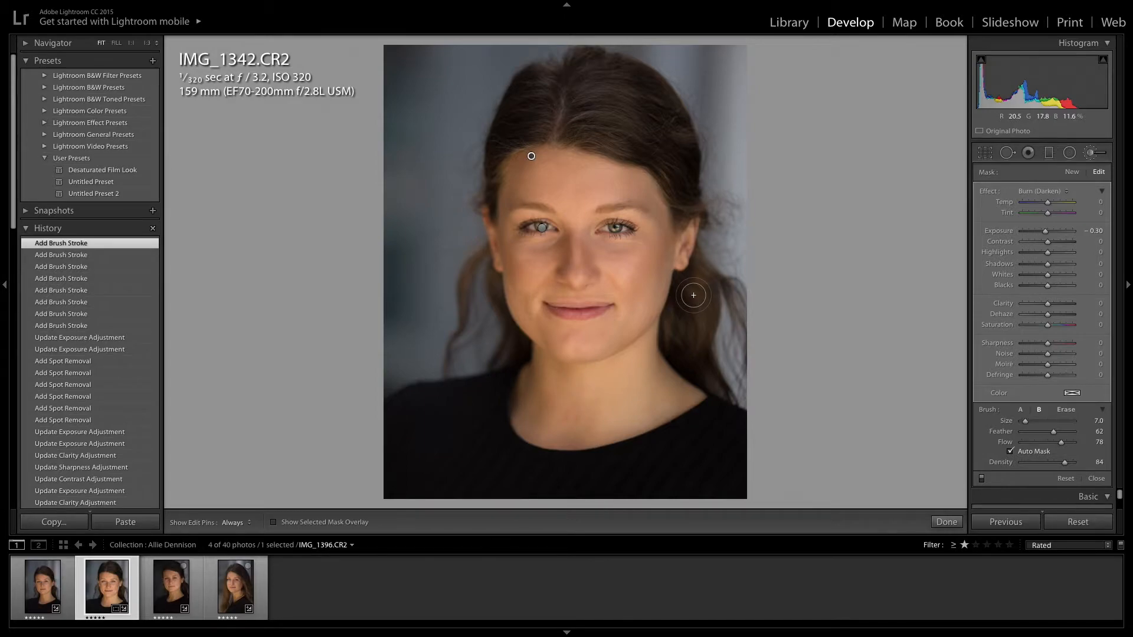
{"action": "left_click", "coordinate": [946, 522]}
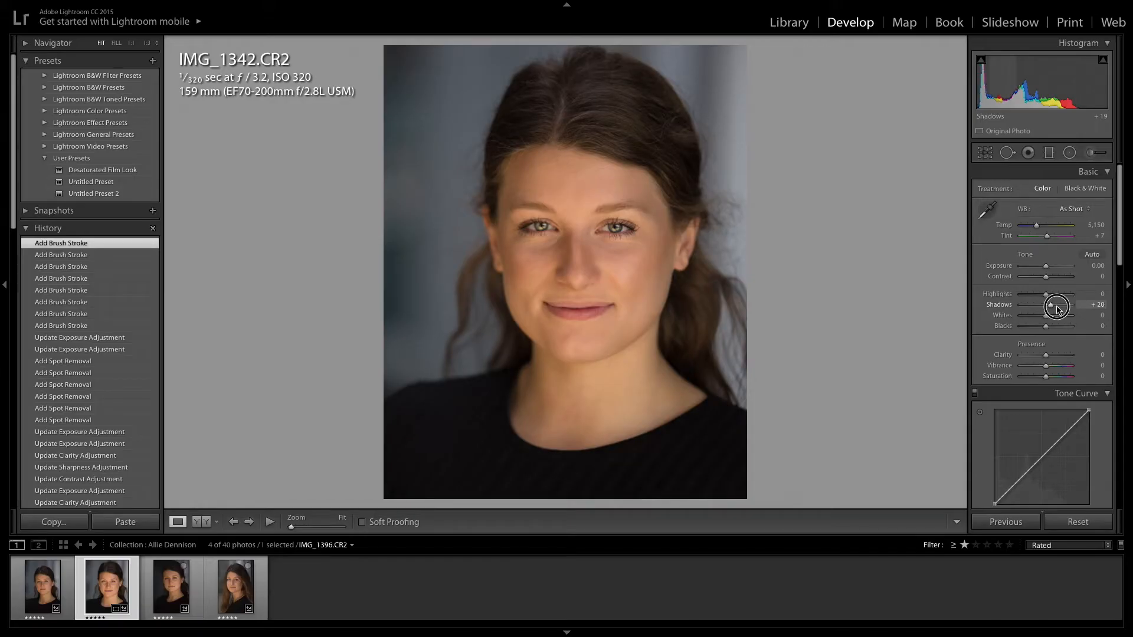
Raise the global Shadows slider to +18
{"action": "mouse_move", "coordinate": [1057, 305]}
{"action": "left_mouse_down"}
{"action": "mouse_move", "coordinate": [1030, 307]}
{"action": "mouse_move", "coordinate": [1085, 307]}
{"action": "mouse_move", "coordinate": [963, 303]}
{"action": "mouse_move", "coordinate": [1115, 308]}
{"action": "mouse_move", "coordinate": [1020, 308]}
{"action": "mouse_move", "coordinate": [1052, 310]}
{"action": "left_mouse_up"}
Set Highlights to +13, Contrast to +10 and Exposure to +0.05 in the Basic panel
{"action": "left_click_drag", "start_coordinate": [1052, 308], "coordinate": [1054, 298]}
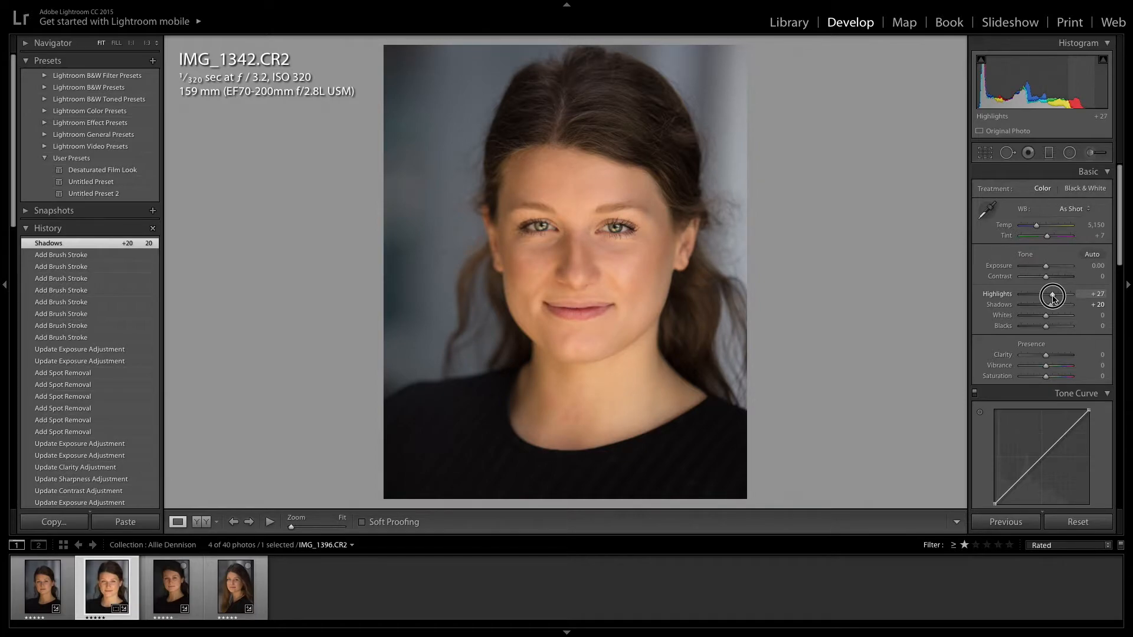
{"action": "left_click_drag", "start_coordinate": [1054, 299], "coordinate": [1055, 299]}
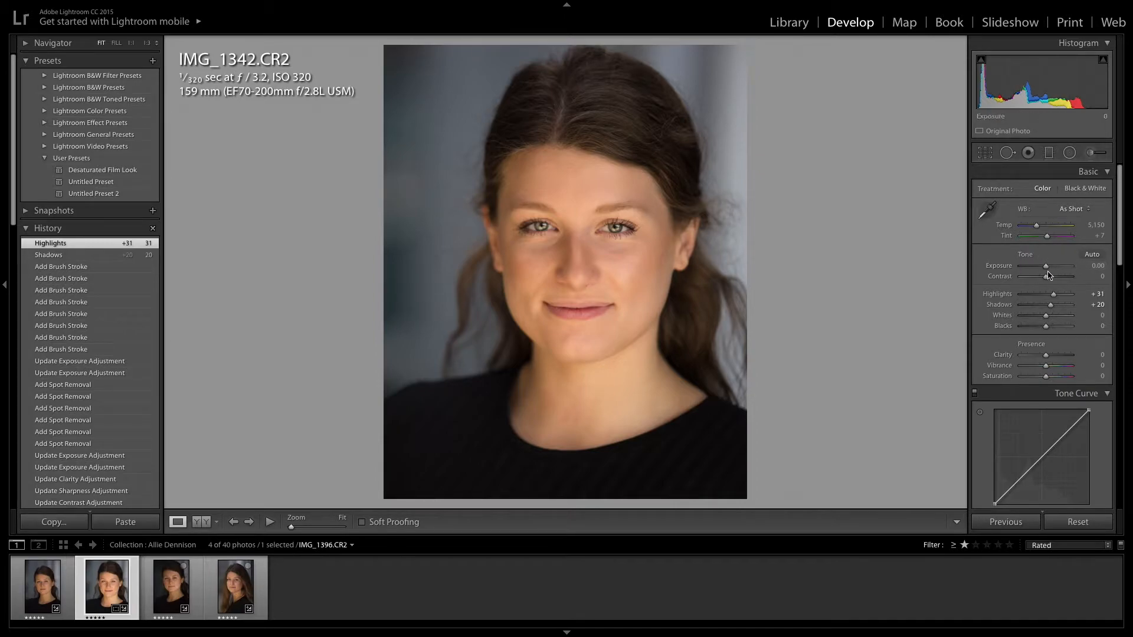
{"action": "left_click", "coordinate": [1047, 280]}
{"action": "mouse_move", "coordinate": [1048, 280]}
{"action": "left_mouse_down"}
{"action": "mouse_move", "coordinate": [1050, 271]}
{"action": "mouse_move", "coordinate": [1051, 300]}
{"action": "left_mouse_up"}
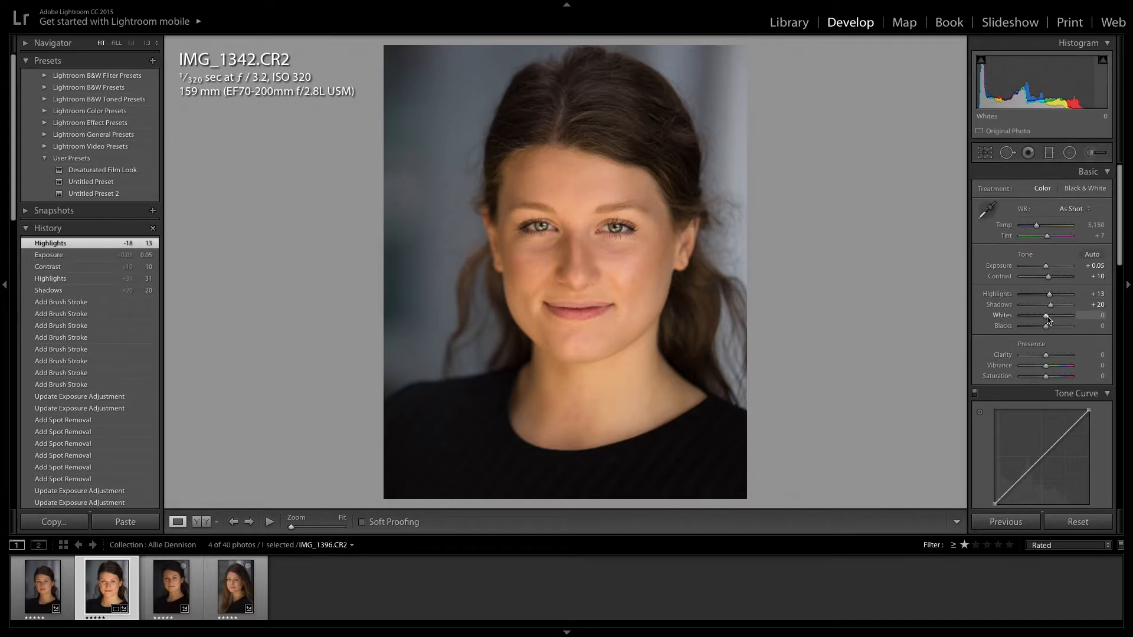
Deepen the blacks, tweak vibrance, and set Saturation -10, Highlights +5 and Shadows +15
{"action": "mouse_move", "coordinate": [1047, 331]}
{"action": "left_mouse_down"}
{"action": "mouse_move", "coordinate": [1036, 324]}
{"action": "mouse_move", "coordinate": [1049, 320]}
{"action": "left_mouse_up"}
{"action": "left_click_drag", "start_coordinate": [1045, 370], "coordinate": [1055, 367]}
{"action": "left_click_drag", "start_coordinate": [1046, 376], "coordinate": [1054, 370]}
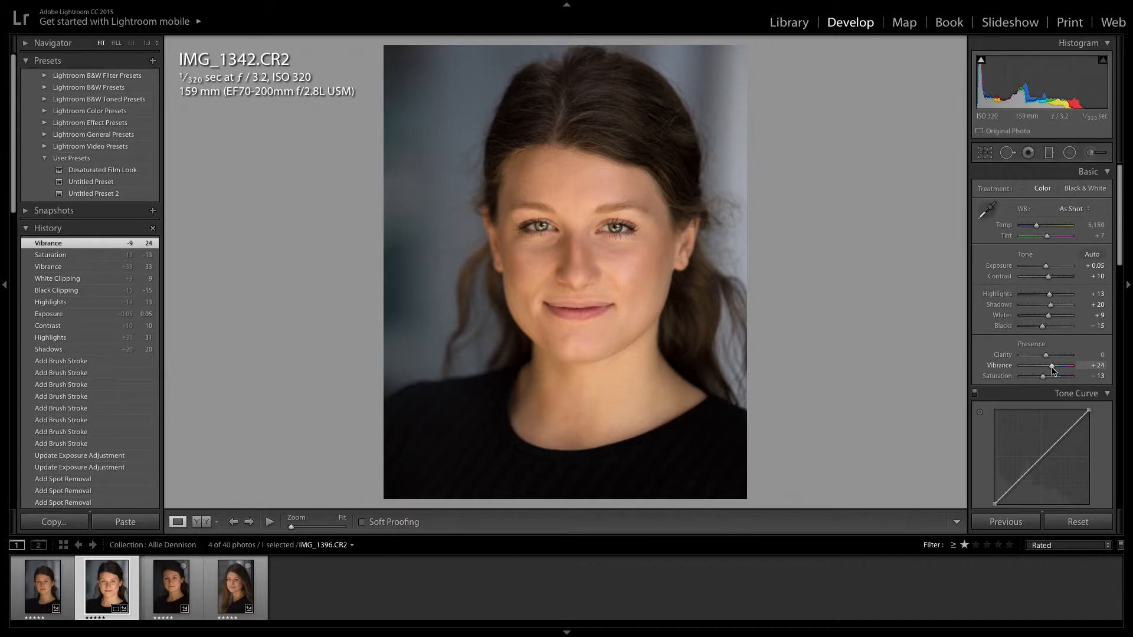
{"action": "left_click_drag", "start_coordinate": [1052, 367], "coordinate": [1052, 371]}
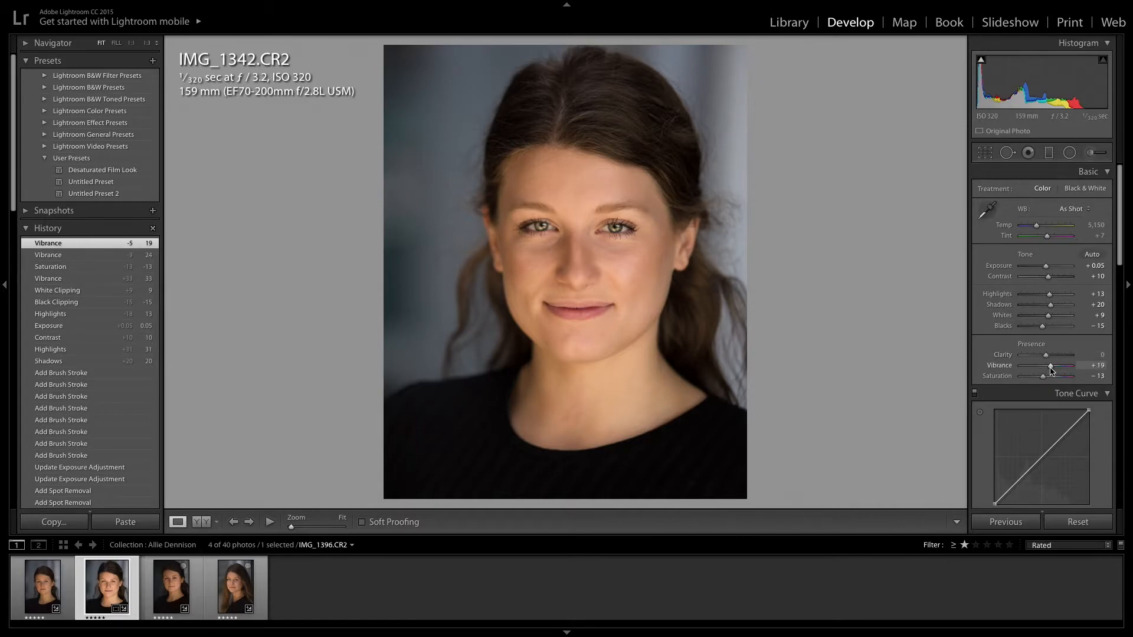
{"action": "left_click_drag", "start_coordinate": [1046, 382], "coordinate": [1047, 382]}
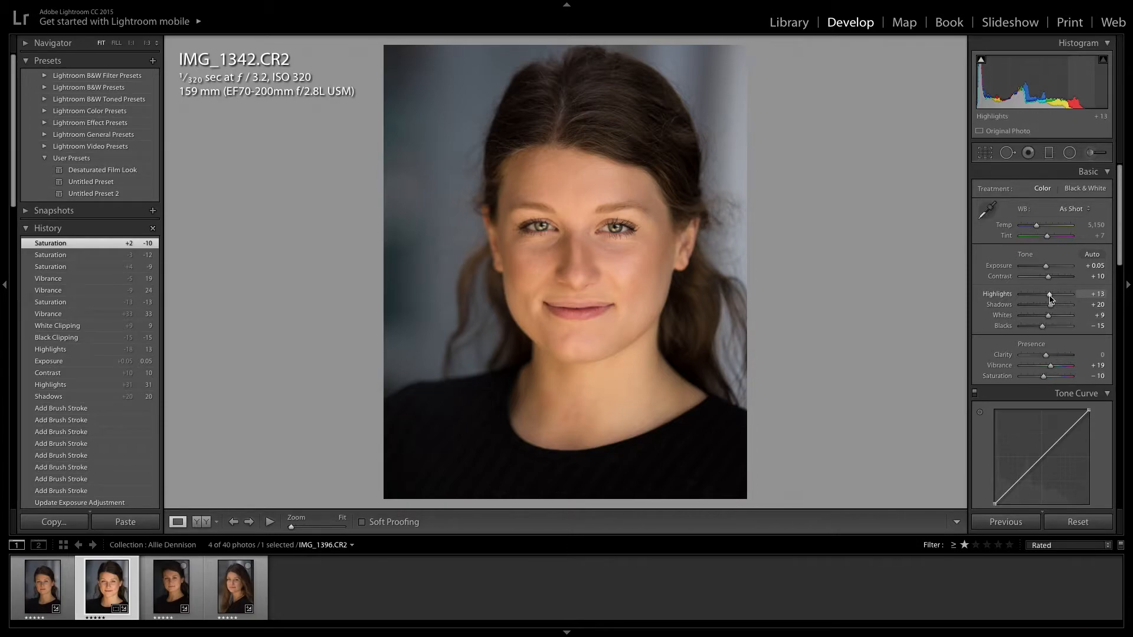
{"action": "left_click_drag", "start_coordinate": [1050, 298], "coordinate": [1048, 299]}
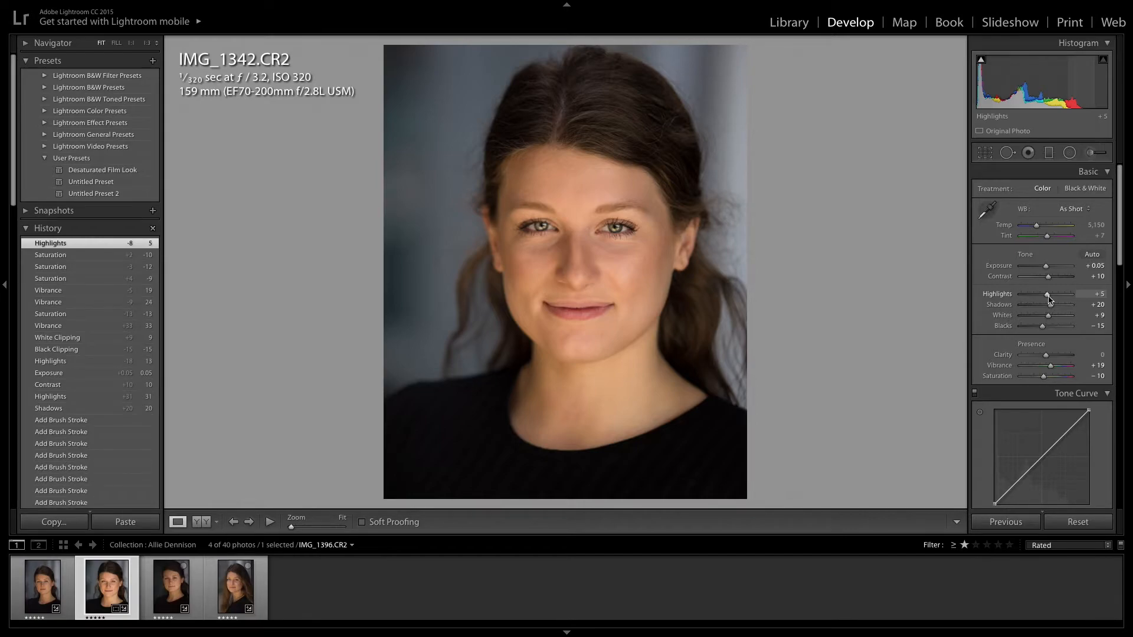
{"action": "left_click_drag", "start_coordinate": [1051, 310], "coordinate": [1051, 309]}
Set the Detail sharpening amount to 75 and check it zoomed in on the face
{"action": "scroll", "coordinate": [1048, 362], "scroll_direction": "down", "scroll_amount": 1}
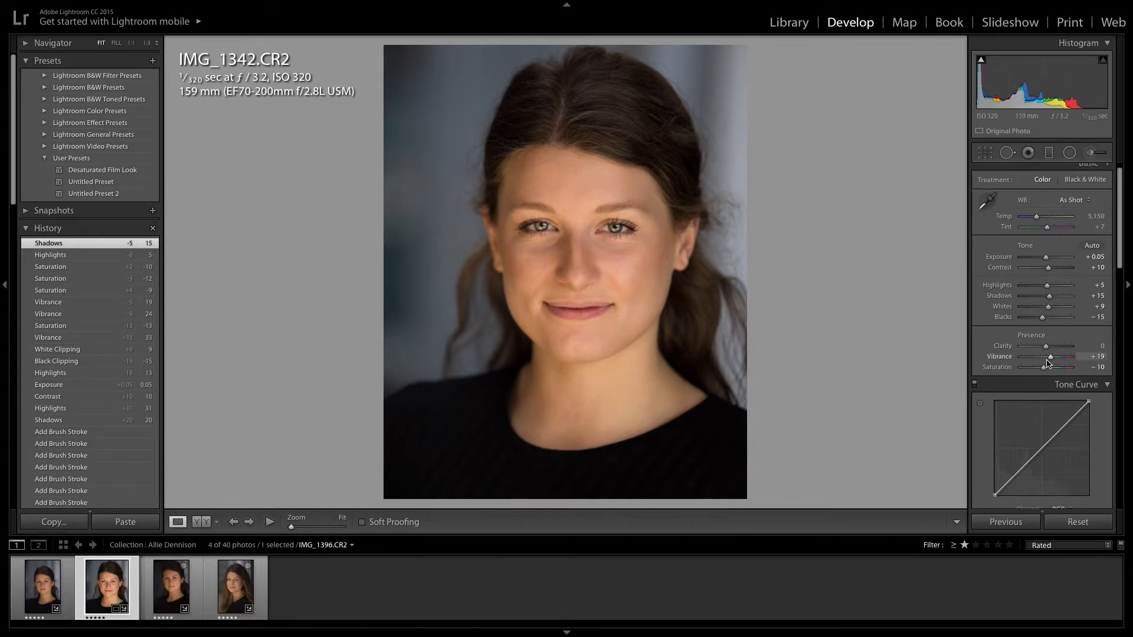
{"action": "scroll", "coordinate": [1055, 339], "scroll_direction": "down", "scroll_amount": 6}
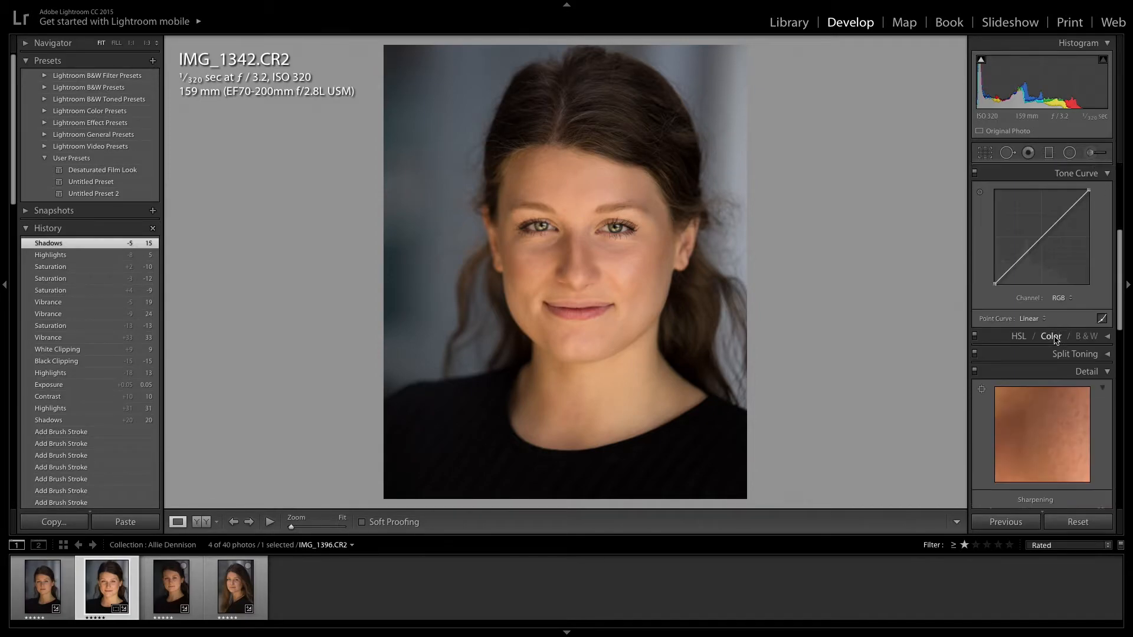
{"action": "scroll", "coordinate": [1051, 354], "scroll_direction": "down", "scroll_amount": 3}
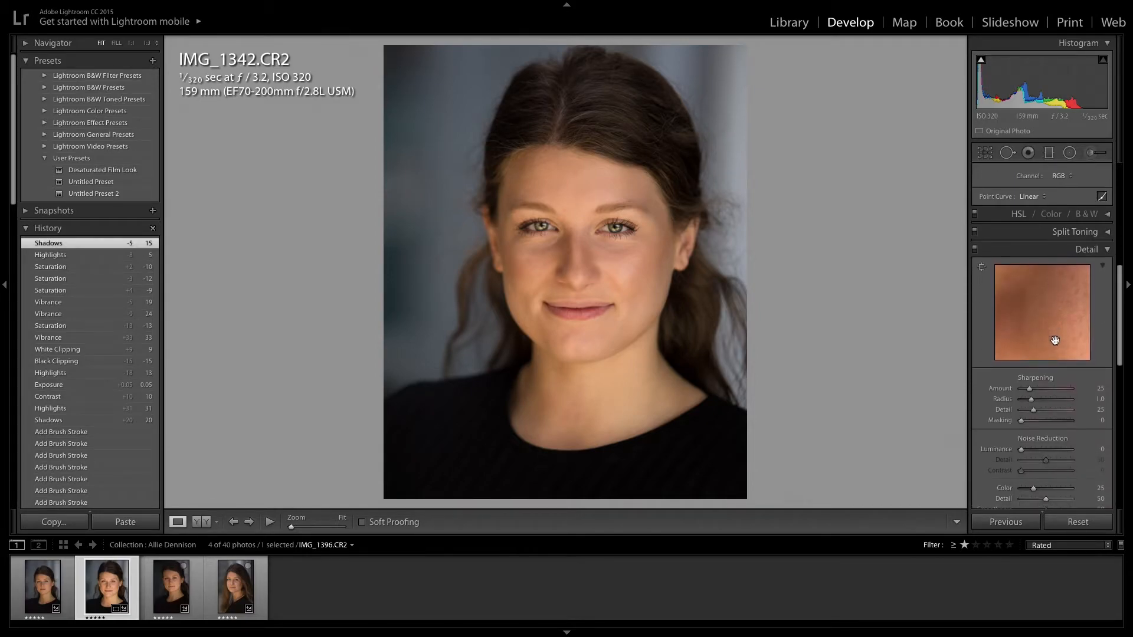
{"action": "left_click", "coordinate": [1048, 390]}
{"action": "left_click_drag", "start_coordinate": [1048, 389], "coordinate": [1046, 393]}
{"action": "left_click", "coordinate": [580, 233]}
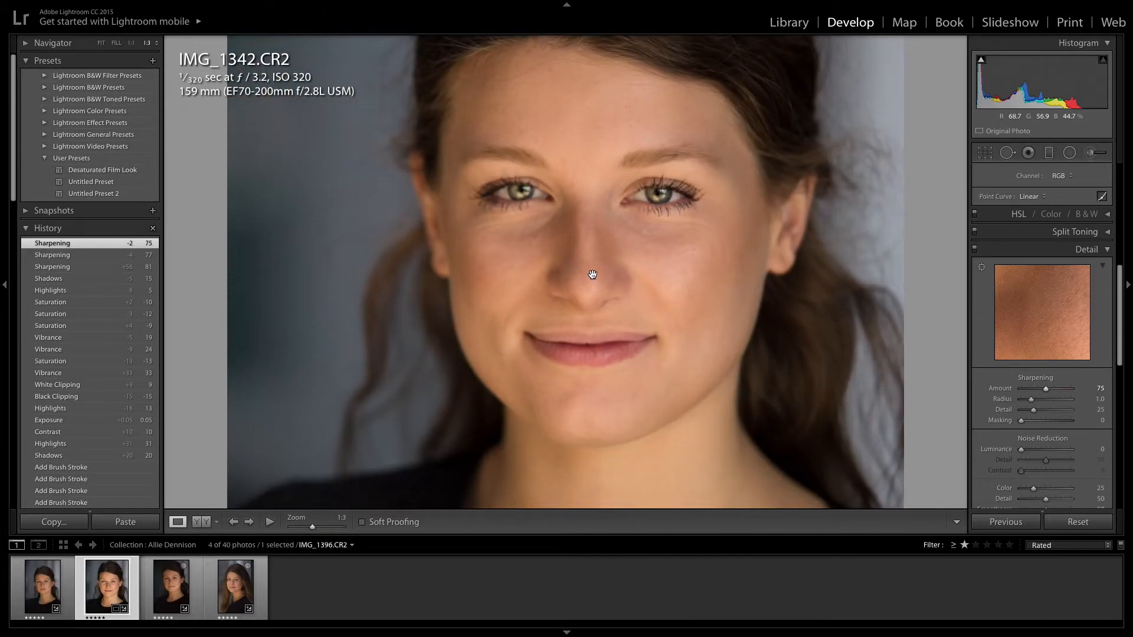
{"action": "left_click", "coordinate": [595, 237]}
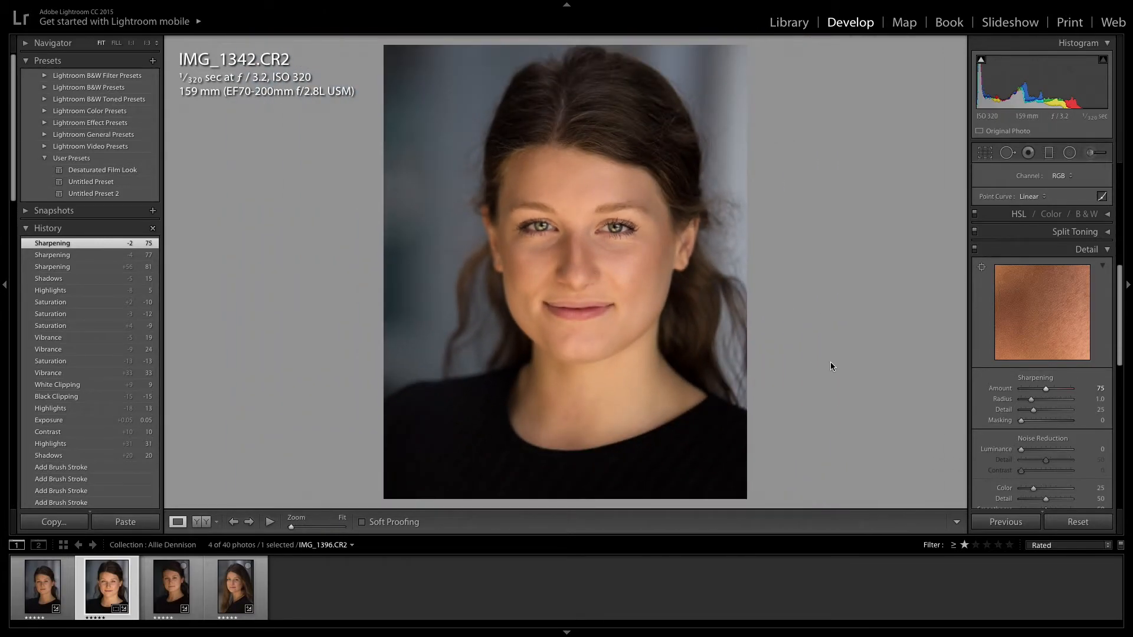
Darken the portrait's edges with a post-crop vignette amount of -74
{"action": "scroll", "coordinate": [1040, 430], "scroll_direction": "down", "scroll_amount": 10}
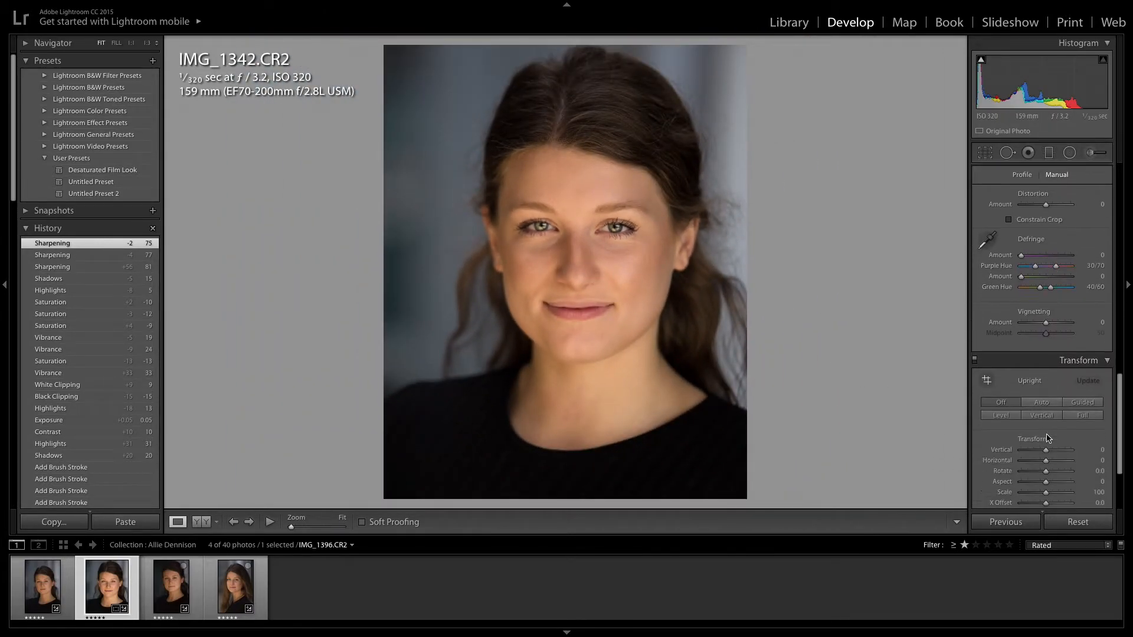
{"action": "scroll", "coordinate": [1038, 446], "scroll_direction": "down", "scroll_amount": 5}
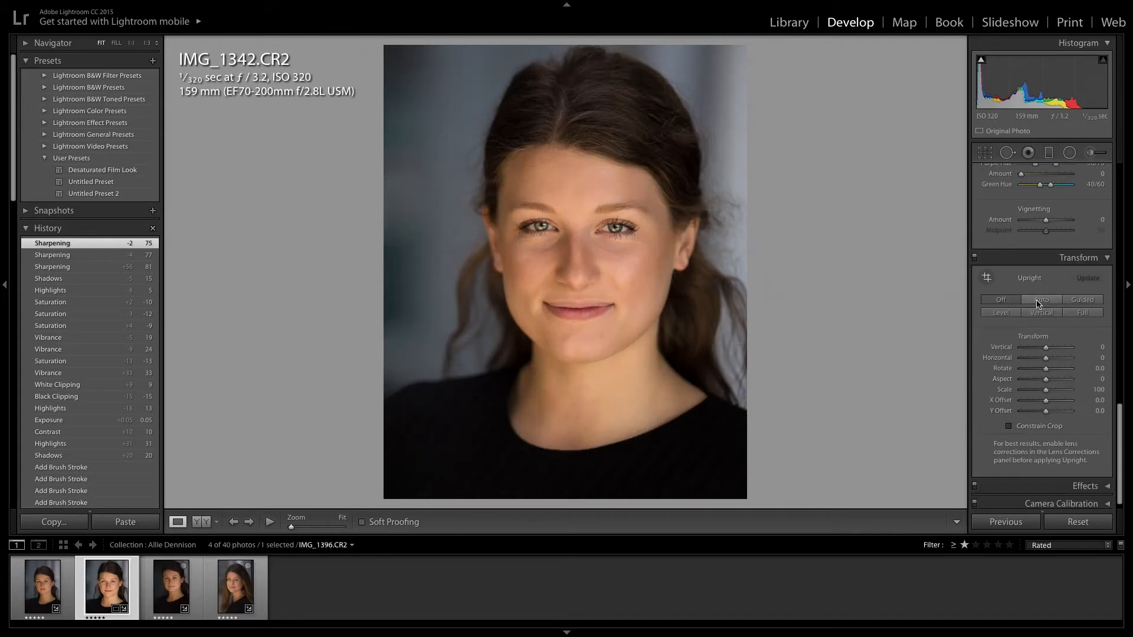
{"action": "left_click", "coordinate": [1025, 220]}
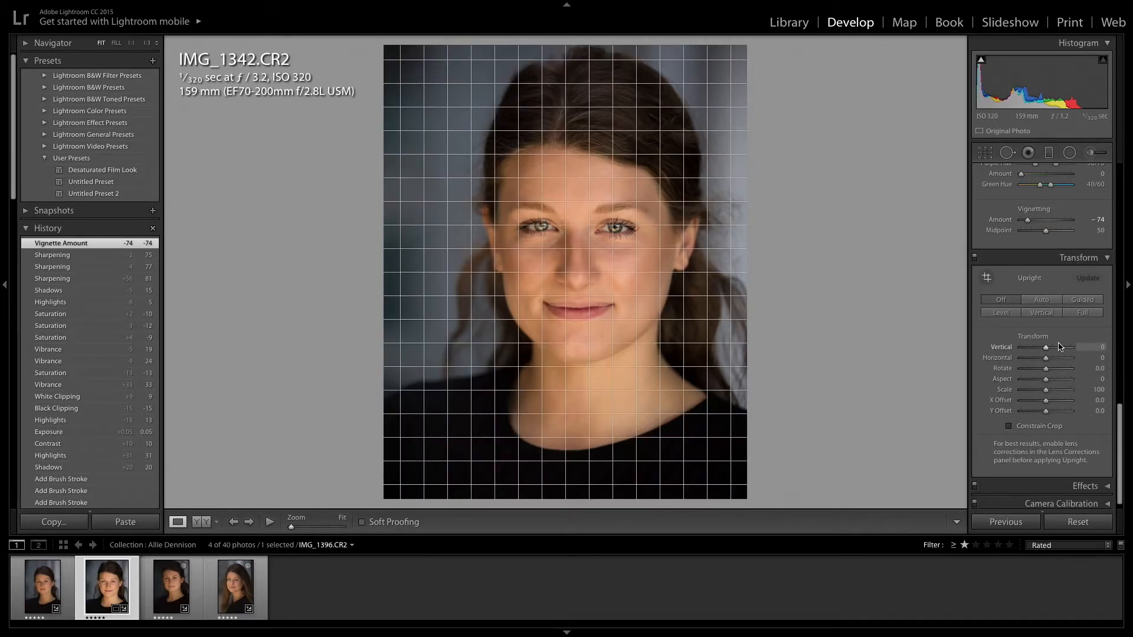
{"action": "scroll", "coordinate": [1087, 387], "scroll_direction": "up", "scroll_amount": 15}
{"action": "scroll", "coordinate": [1089, 383], "scroll_direction": "down", "scroll_amount": 2}
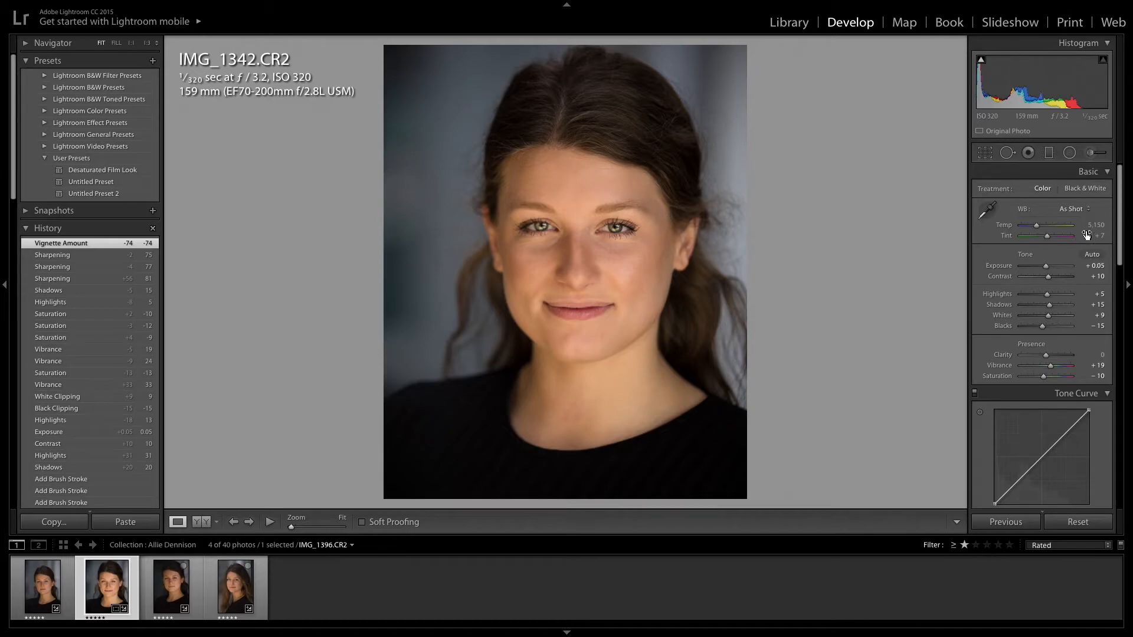
Leave the Adjustment Brush and cool the Basic panel Temp from 5,150 to 4,667
{"action": "left_click", "coordinate": [1093, 155]}
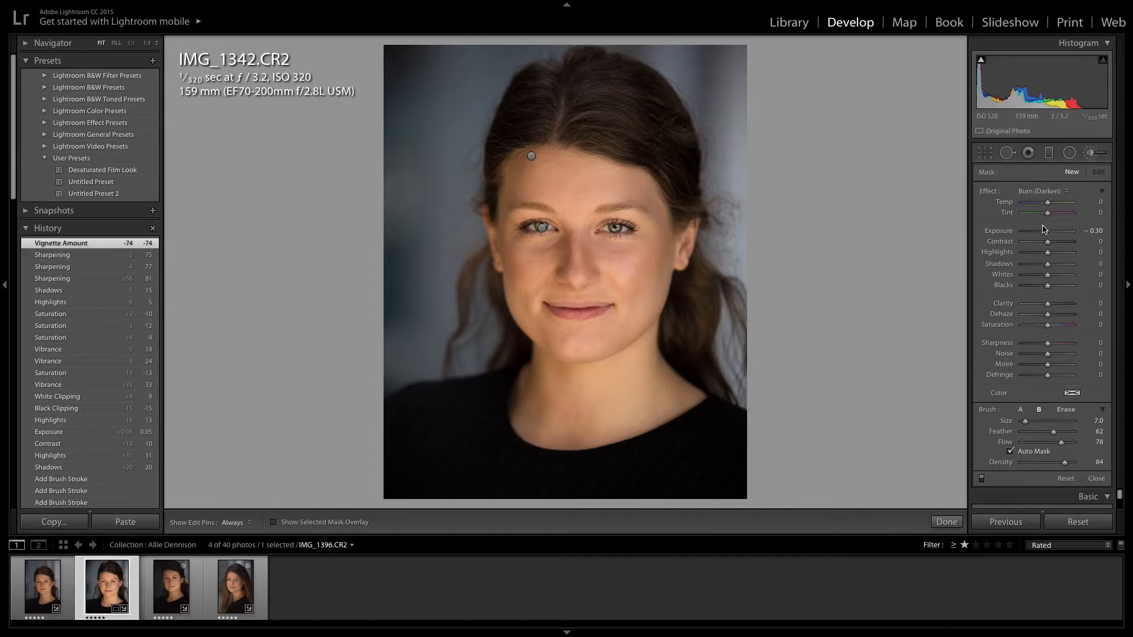
{"action": "mouse_move", "coordinate": [1048, 202]}
{"action": "left_mouse_down"}
{"action": "mouse_move", "coordinate": [1015, 204]}
{"action": "mouse_move", "coordinate": [1045, 205]}
{"action": "left_mouse_up"}
{"action": "left_click", "coordinate": [1091, 152]}
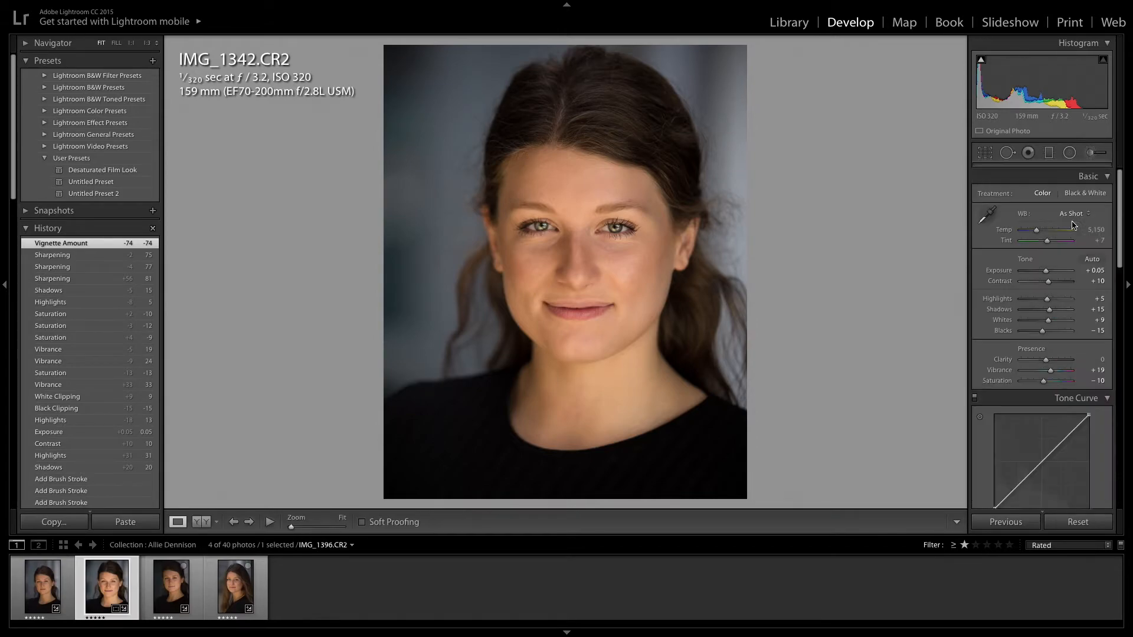
{"action": "left_click_drag", "start_coordinate": [1039, 226], "coordinate": [1038, 230]}
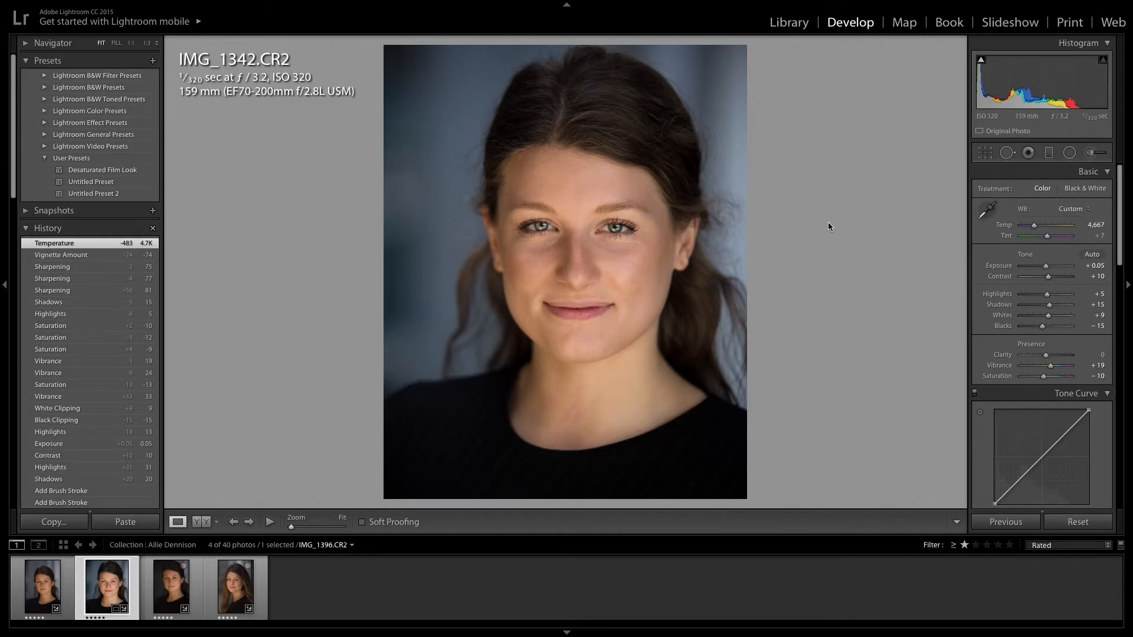
Toggle the Before/After view with the backslash key, then return to the edited version
{"action": "key", "text": "backslash"}
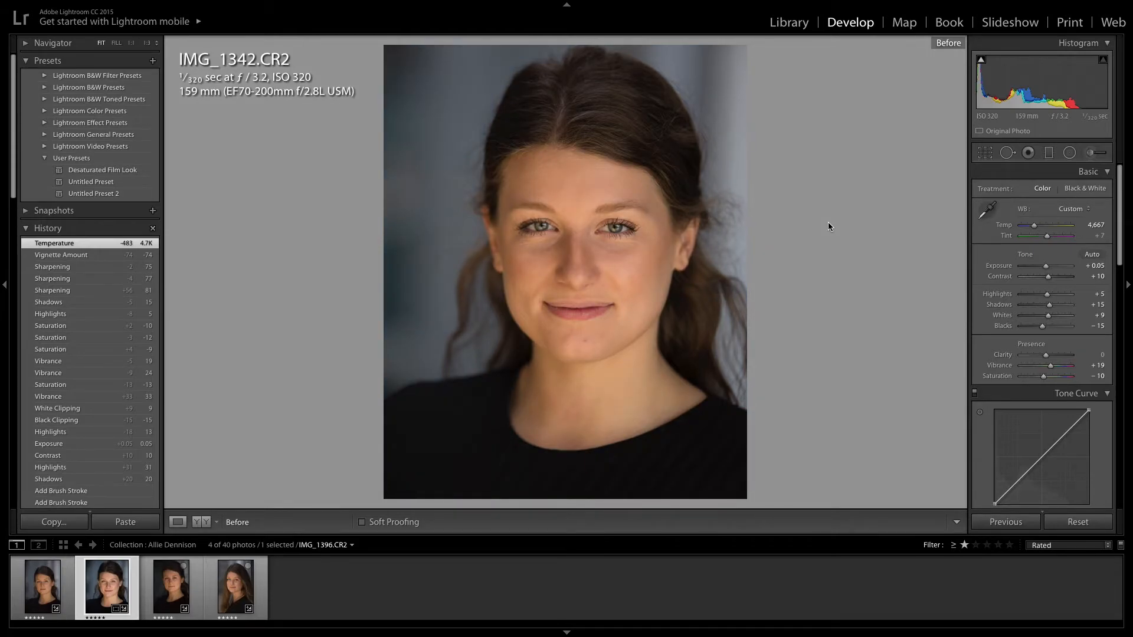
{"action": "key", "text": "backslash"}
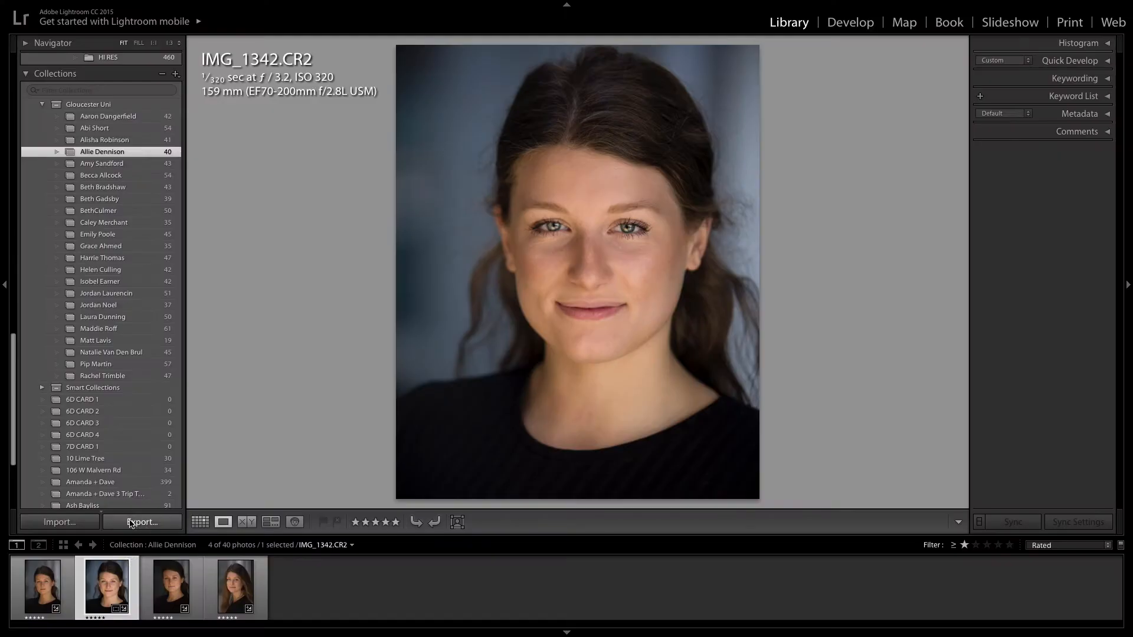
Export the photo as a quality-100 JPEG into a subfolder renamed to the client's name
{"action": "left_click", "coordinate": [143, 522]}
{"action": "left_click", "coordinate": [731, 124]}
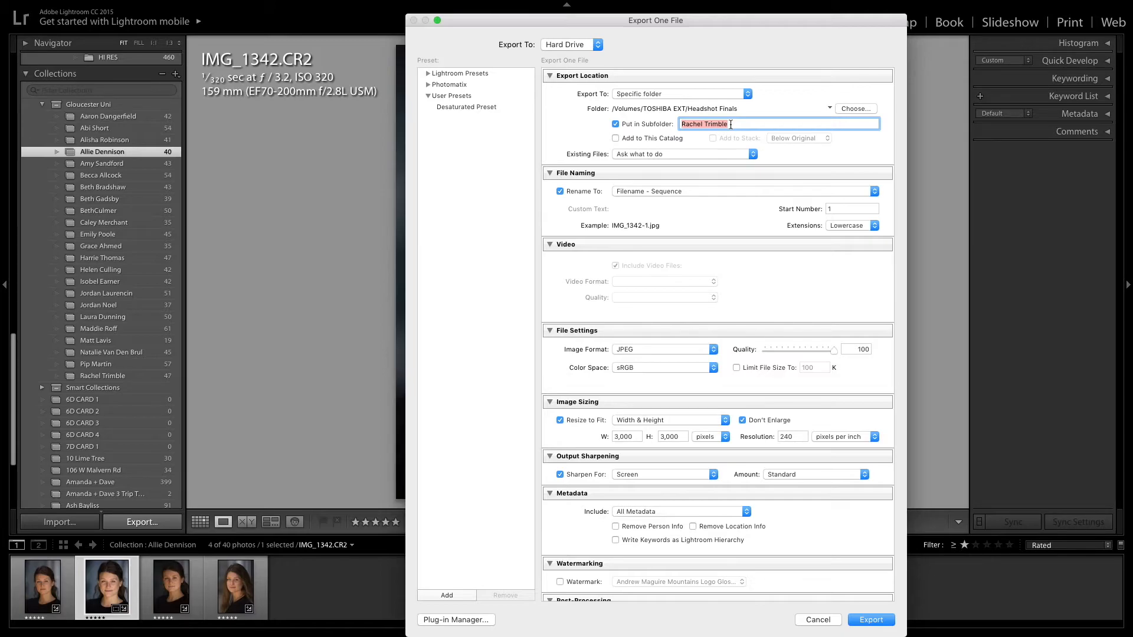
{"action": "left_click", "coordinate": [868, 621]}
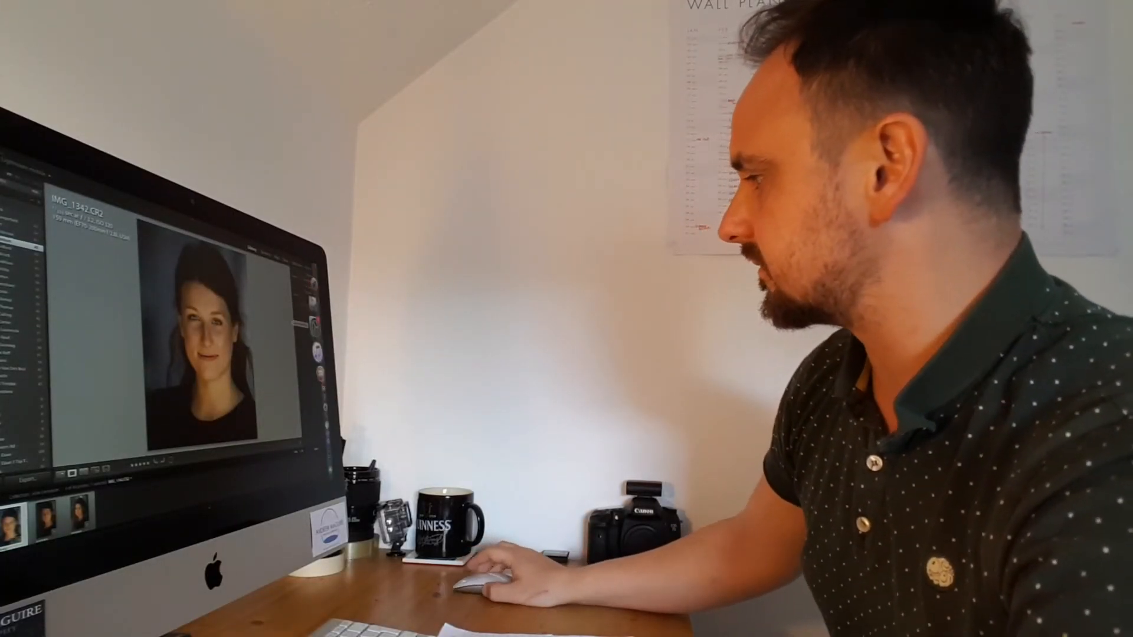
Switch to iMovie from the Dock and play the mountain clip full screen with Shift+Cmd+F
{"action": "left_click", "coordinate": [321, 398]}
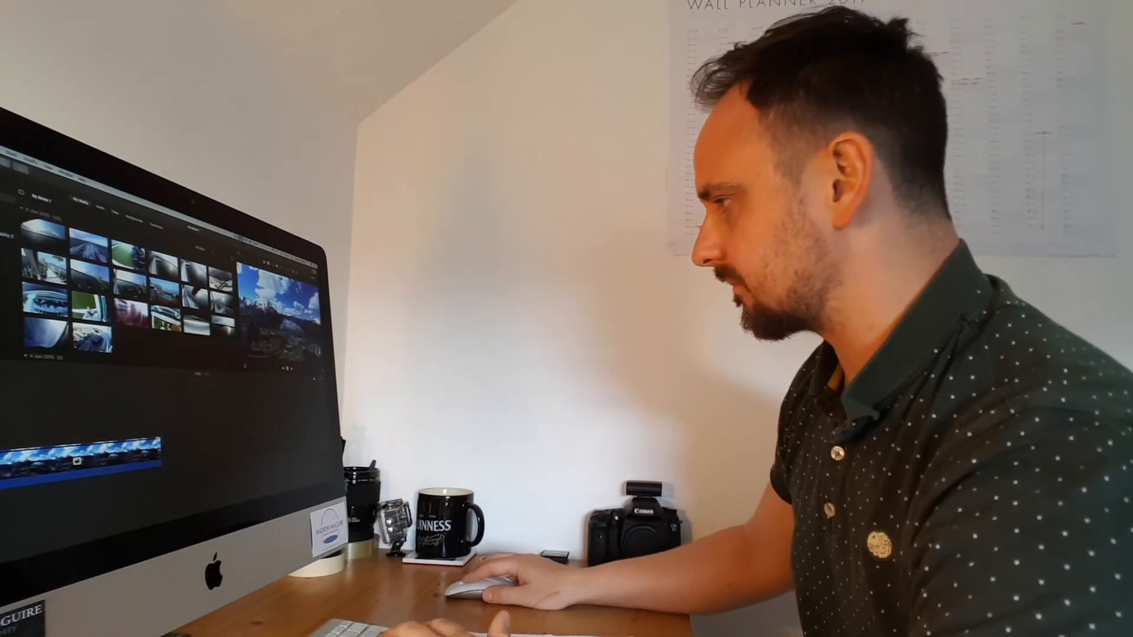
{"action": "key", "text": "shift+super+f"}
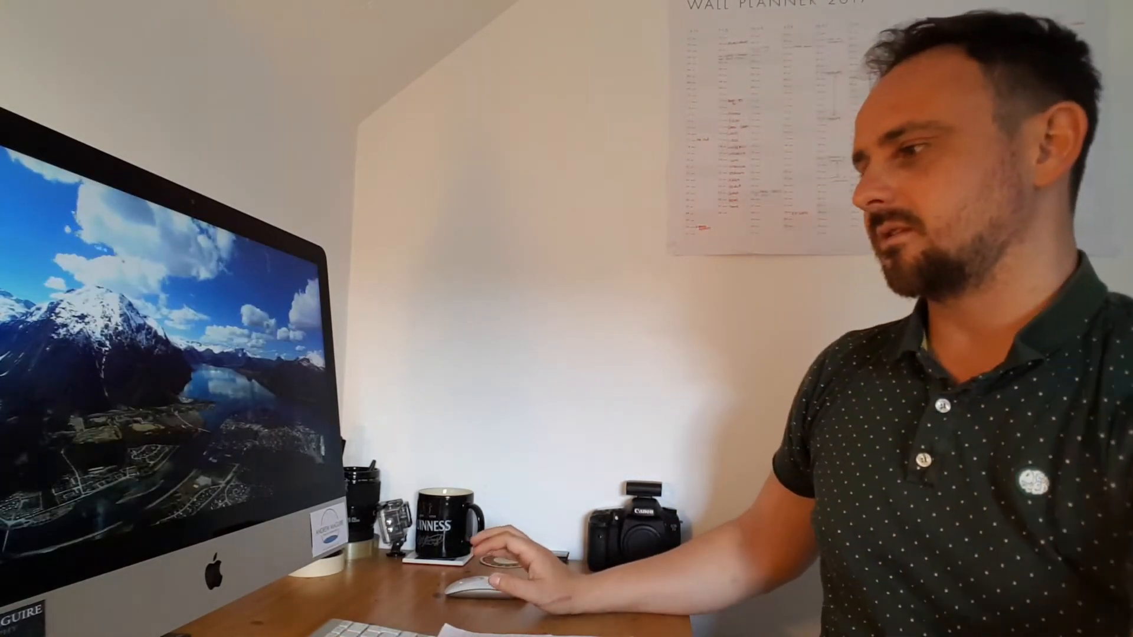